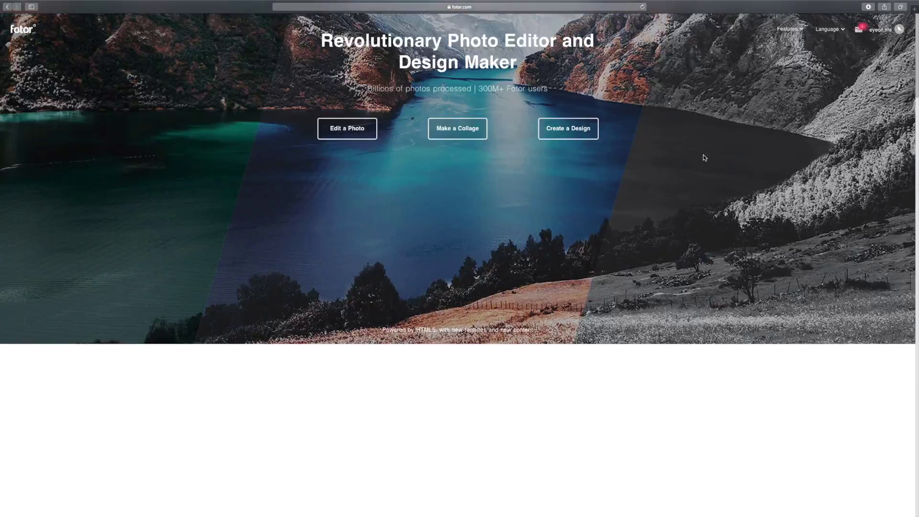
- Begin a new design from the homepage, opening a blank 2560 × 1440 px YouTube Channel Art canvas
scroll(703, 154, "down", 8)
scroll(704, 158, "up", 10)
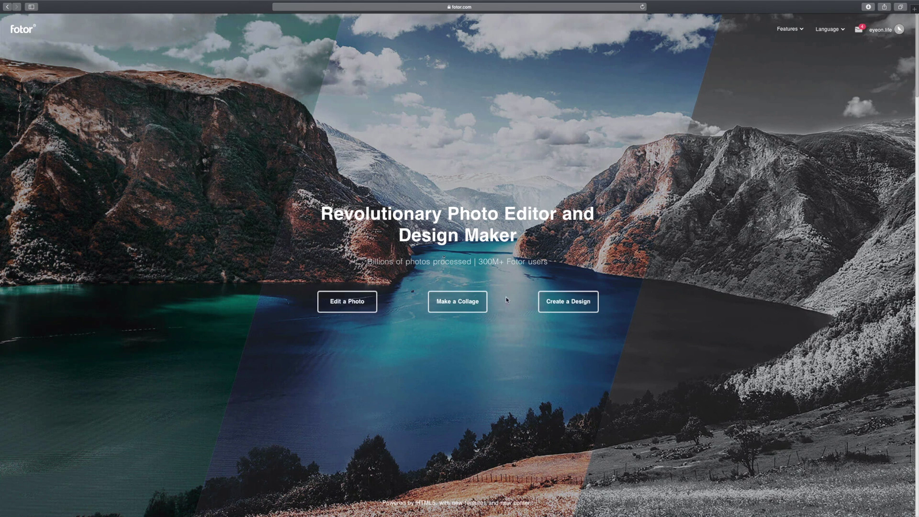
left_click(564, 307)
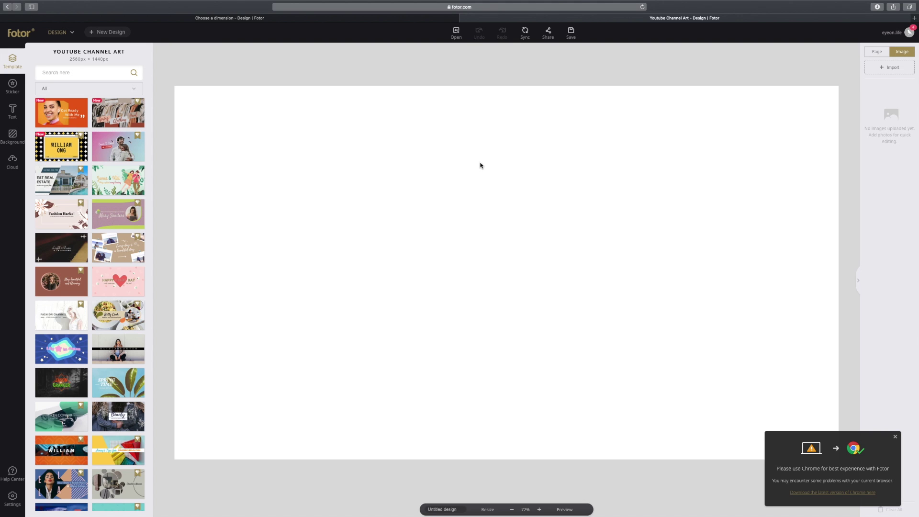
- Try the couple photo, seated woman and children's education templates on the canvas
left_click(481, 165)
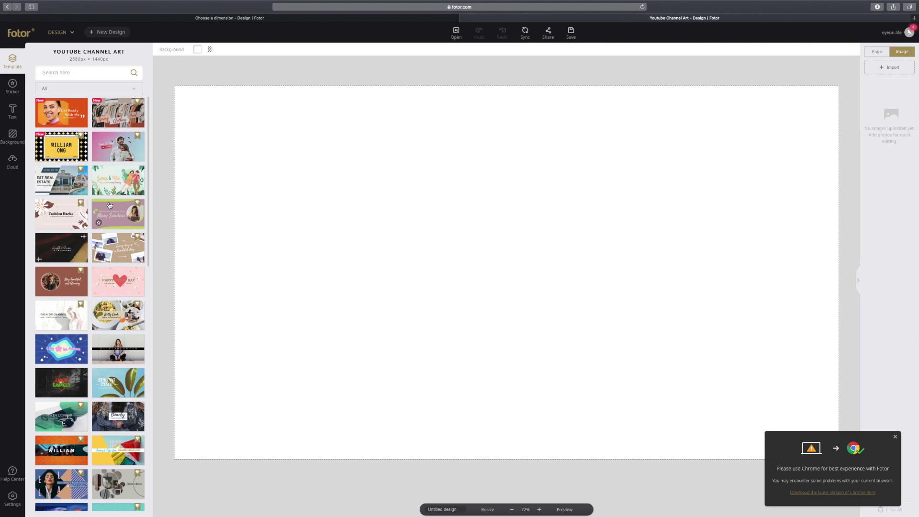
left_click(131, 161)
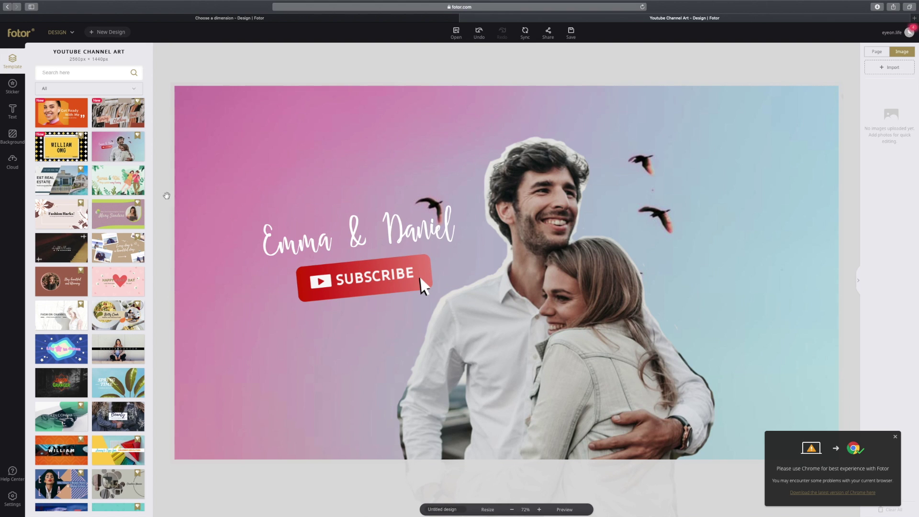
scroll(80, 207, "down", 3)
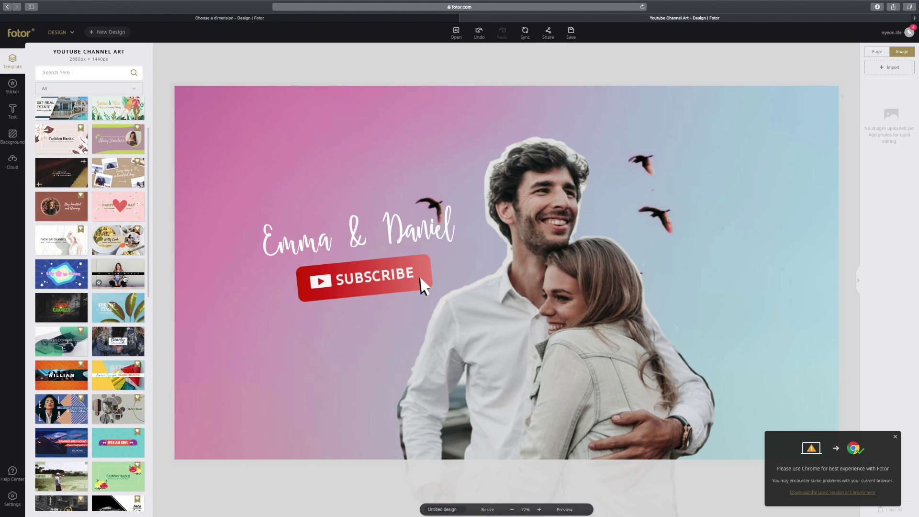
left_click(124, 278)
scroll(115, 282, "down", 4)
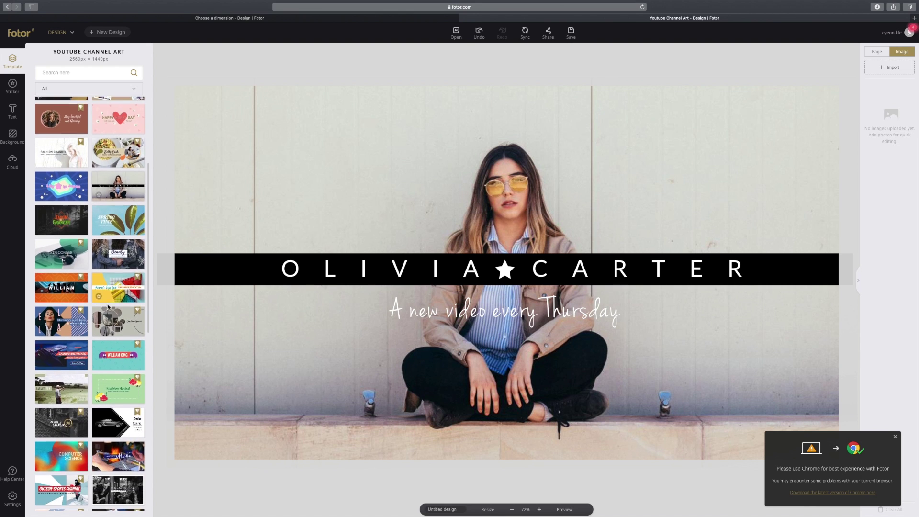
left_click(107, 290)
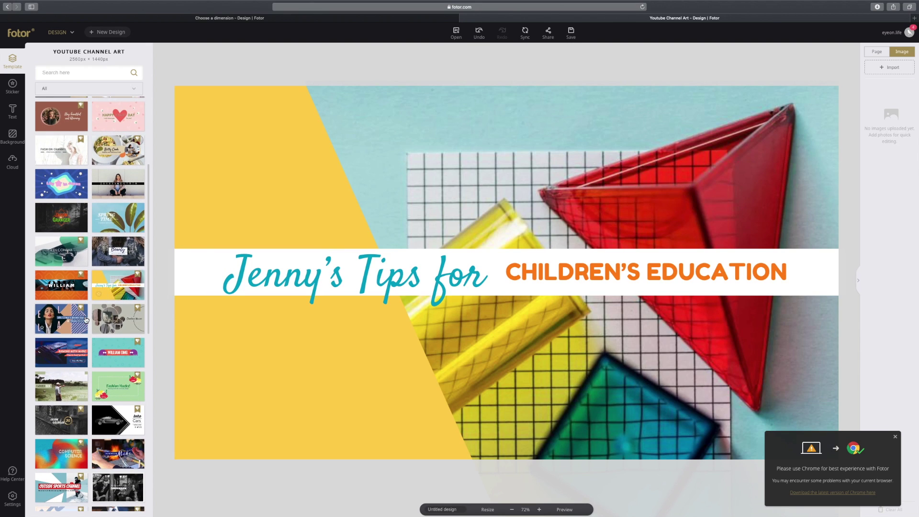
- Skip the red influencer template, try the black piano one, and settle on the skateboard #nextstop template
scroll(96, 273, "down", 6)
scroll(83, 247, "down", 6)
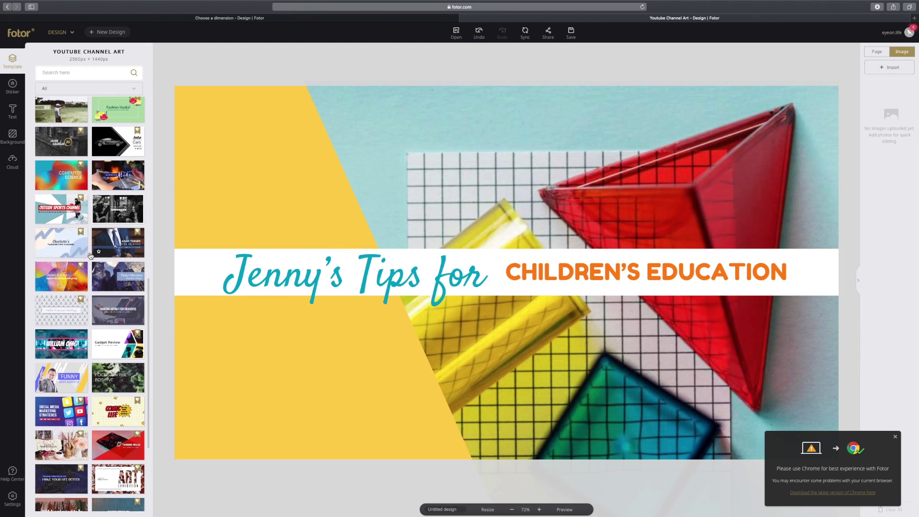
scroll(84, 282, "down", 6)
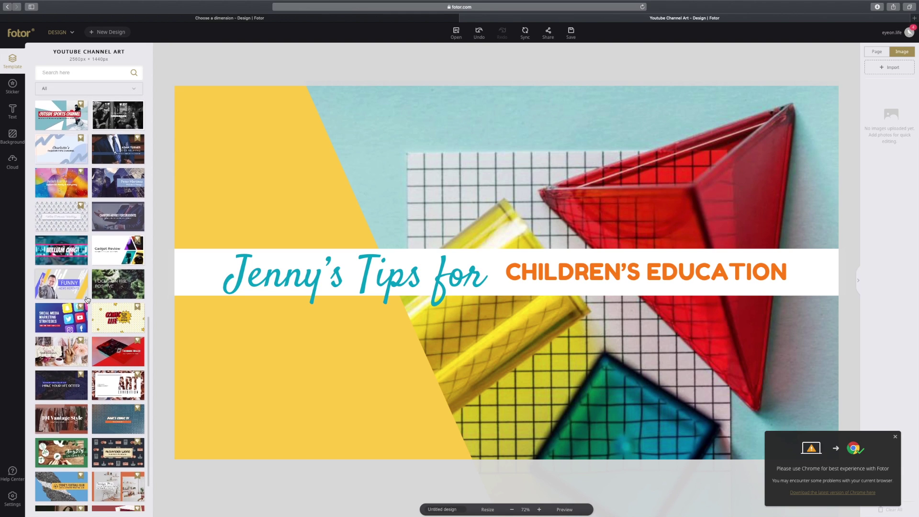
scroll(91, 314, "down", 14)
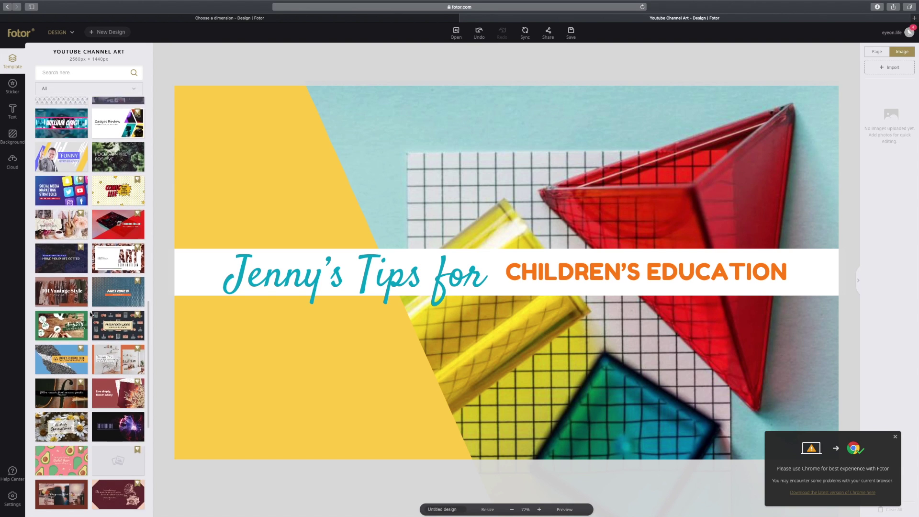
scroll(91, 314, "down", 11)
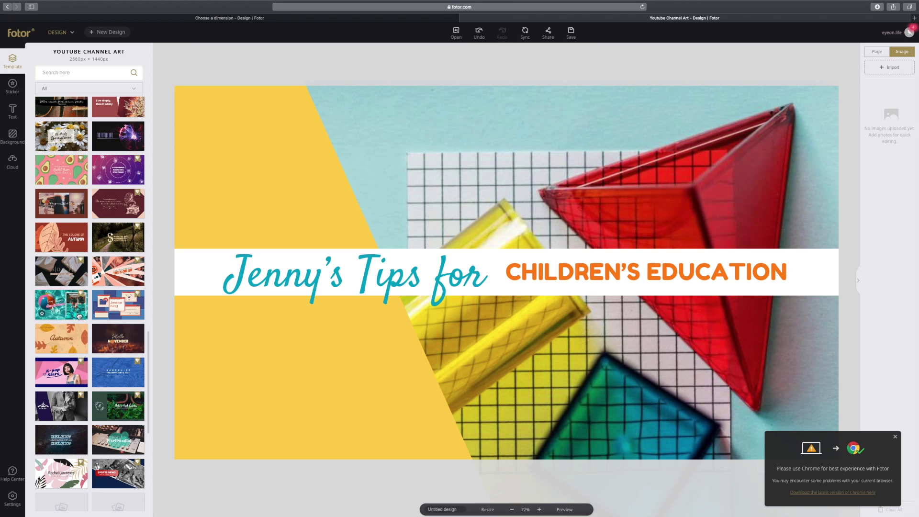
scroll(79, 338, "down", 4)
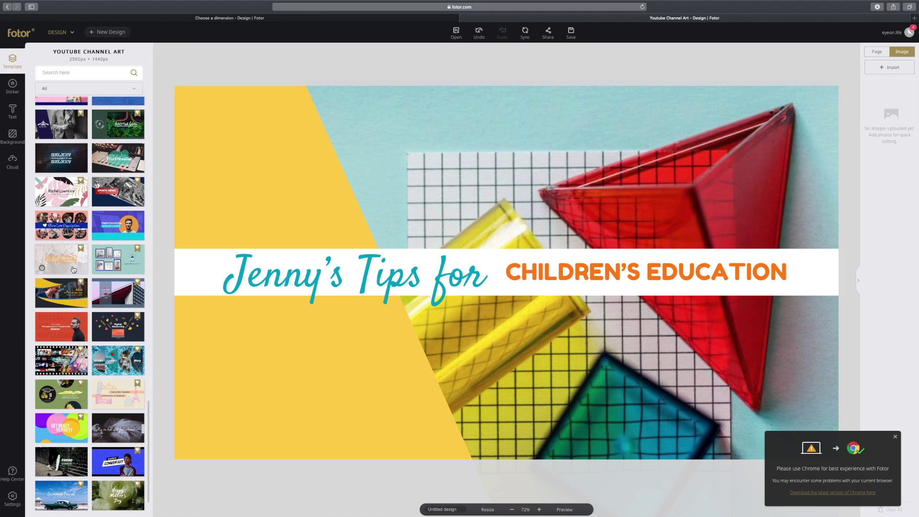
scroll(85, 288, "down", 6)
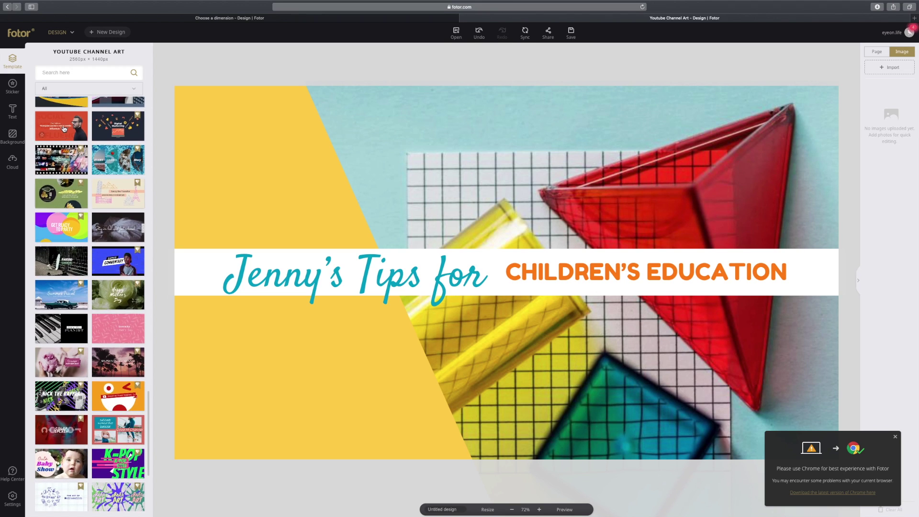
left_click(64, 128)
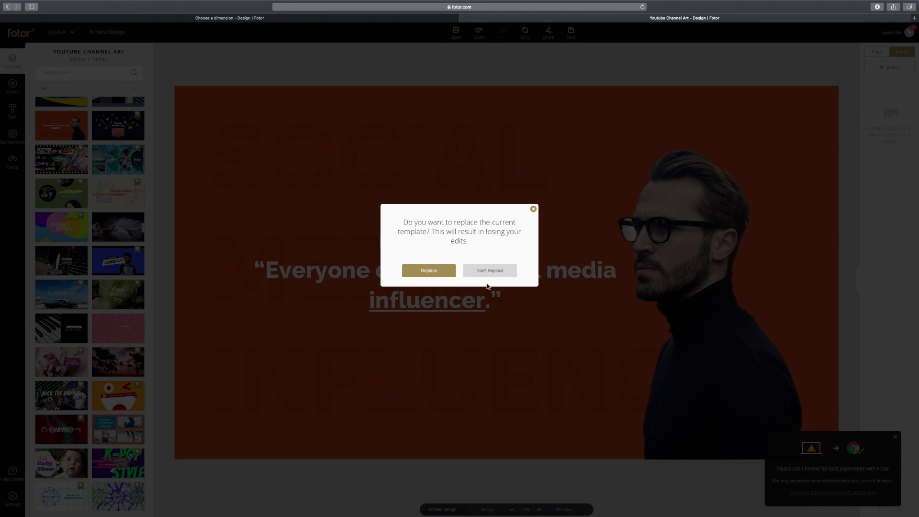
left_click(484, 272)
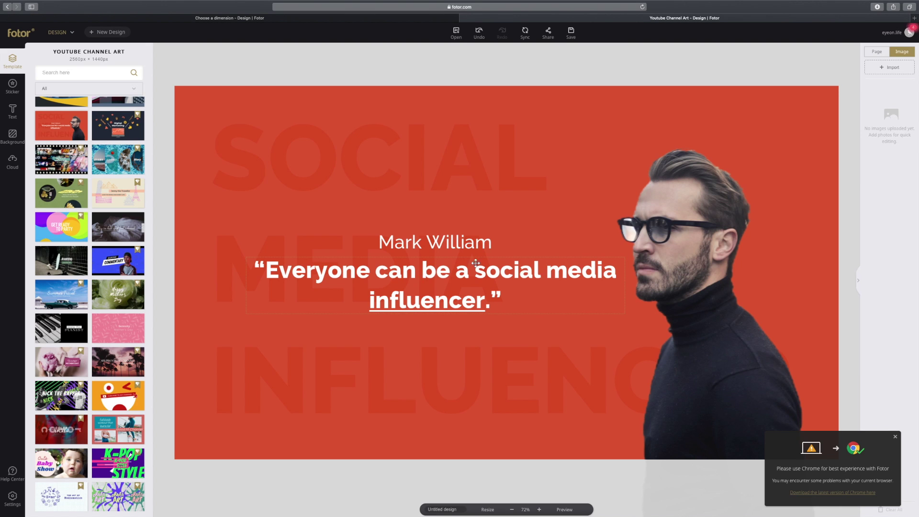
left_click(51, 330)
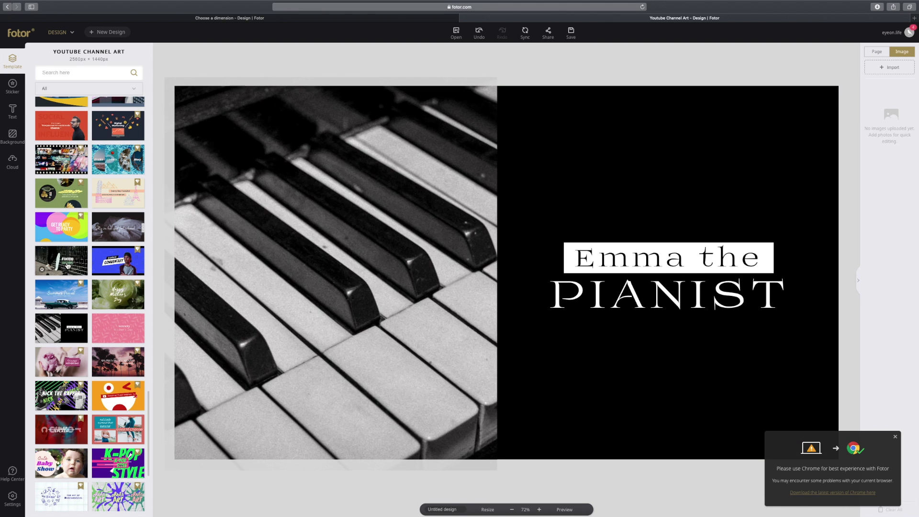
left_click(61, 261)
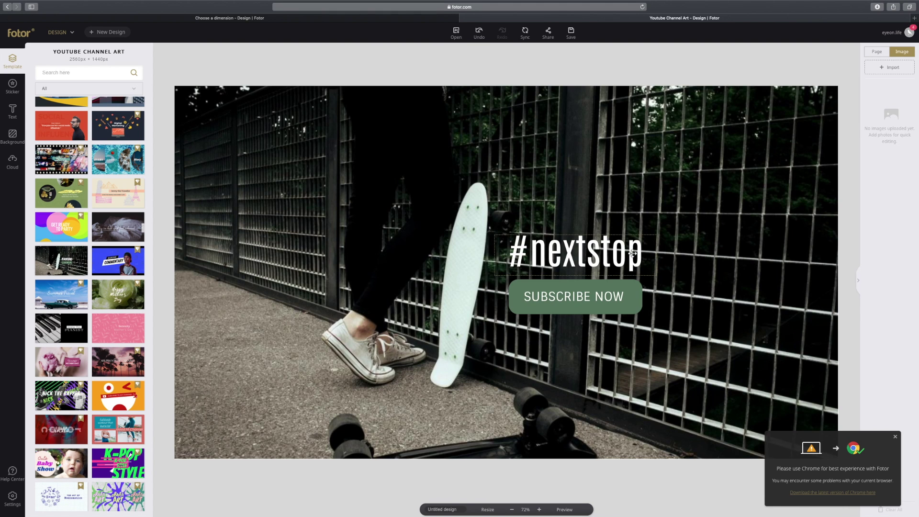
- Change the heading to '#smarttech' and the button text to 'SUBSCRIBE !!!'
left_click(632, 253)
left_click(632, 254)
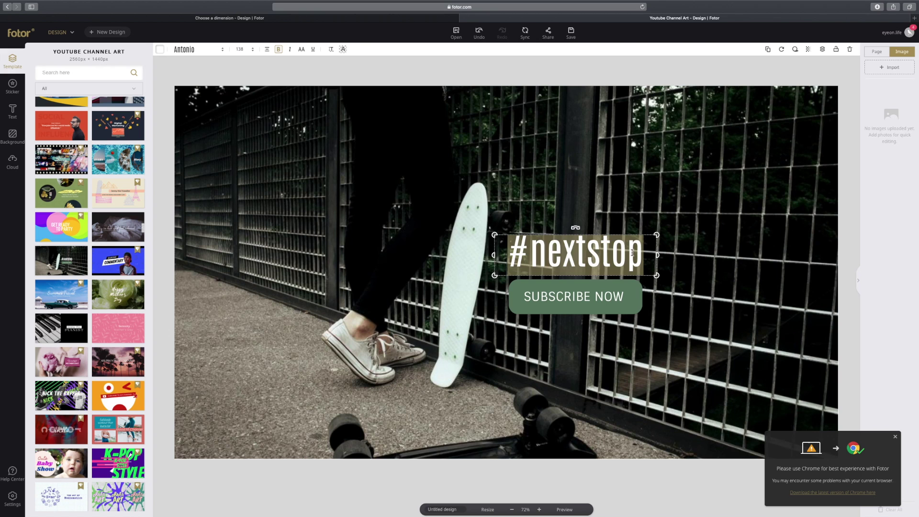
type("#smartt")
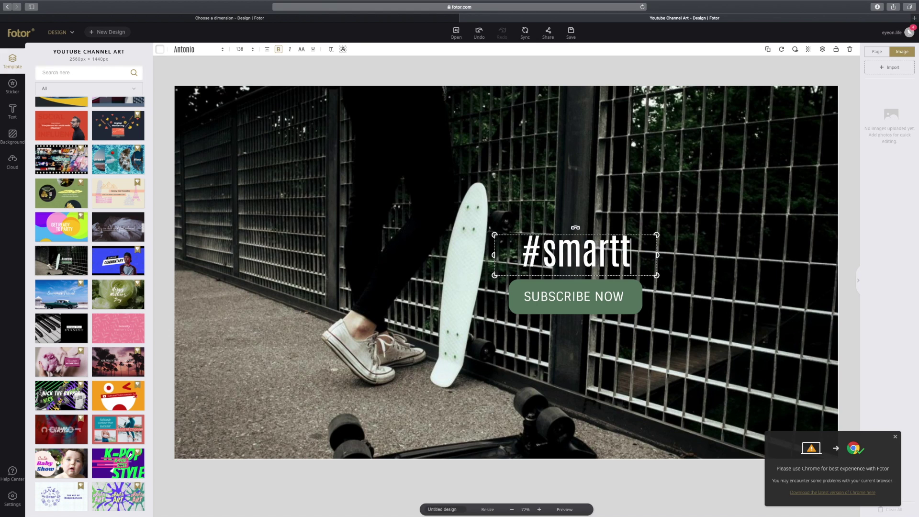
type("ech")
left_click(602, 298)
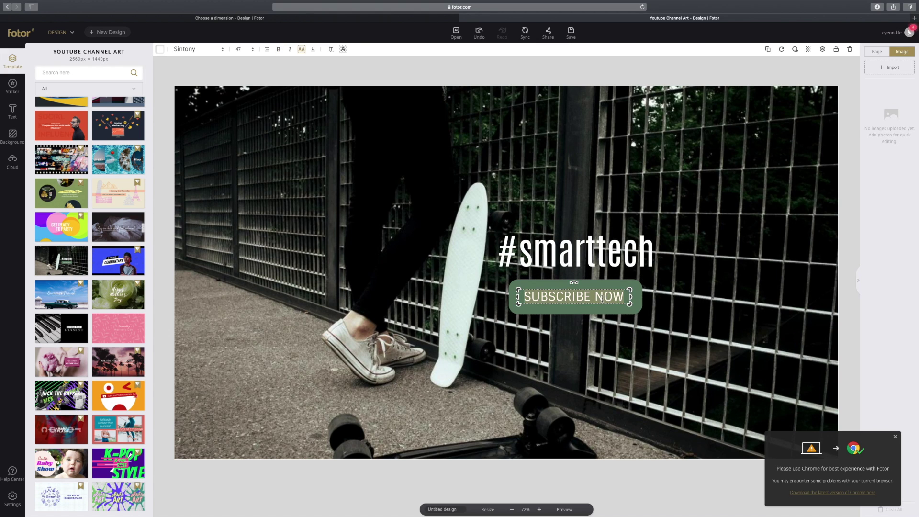
double_click(602, 298)
type("!!!")
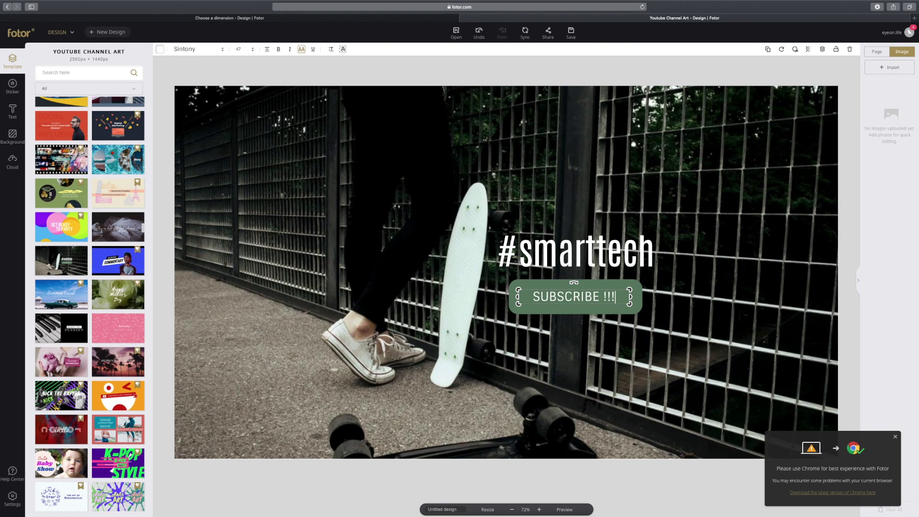
- Upload the city-skyline photo from the computer into the design
left_click(837, 142)
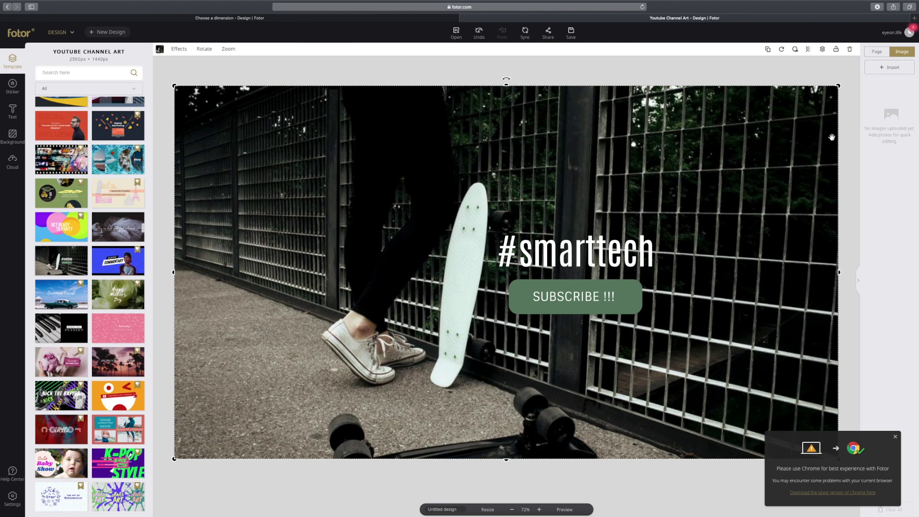
double_click(461, 125)
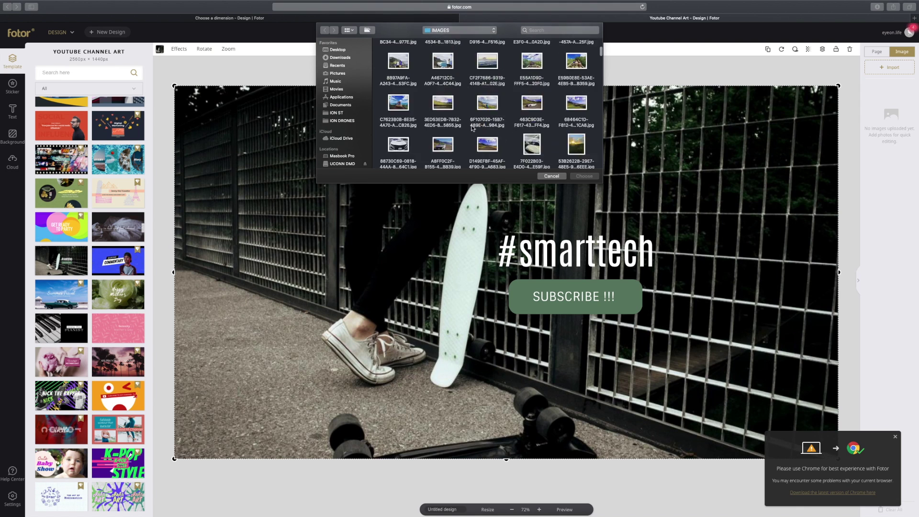
double_click(443, 52)
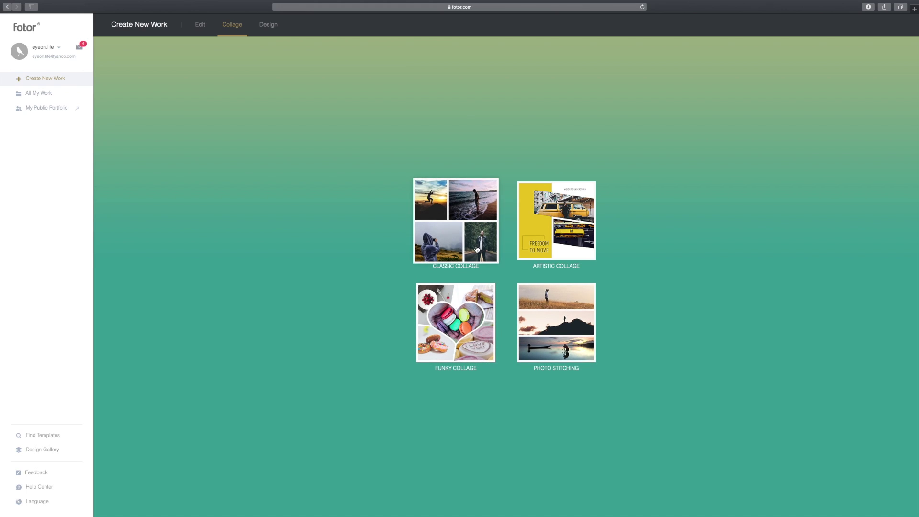
- Start a Funky Collage and fill every cell with the uploaded mountain and car photos
left_click(476, 301)
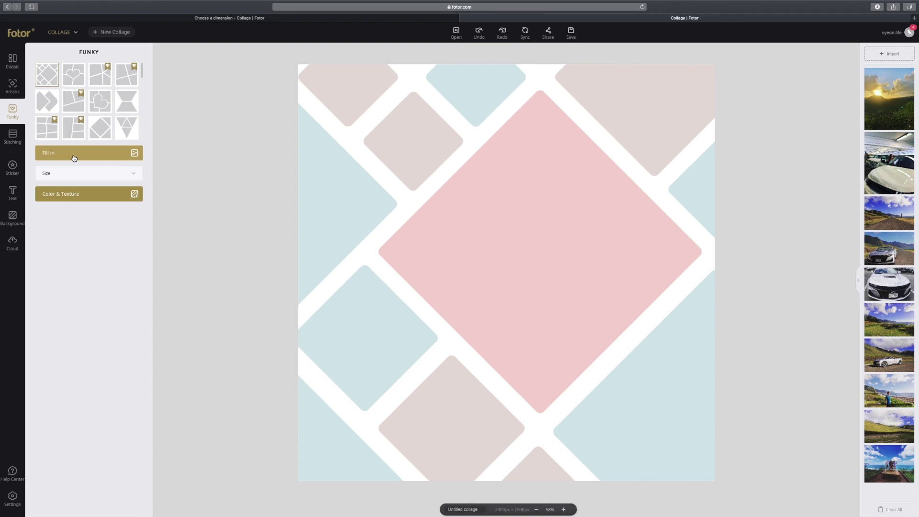
left_click(115, 159)
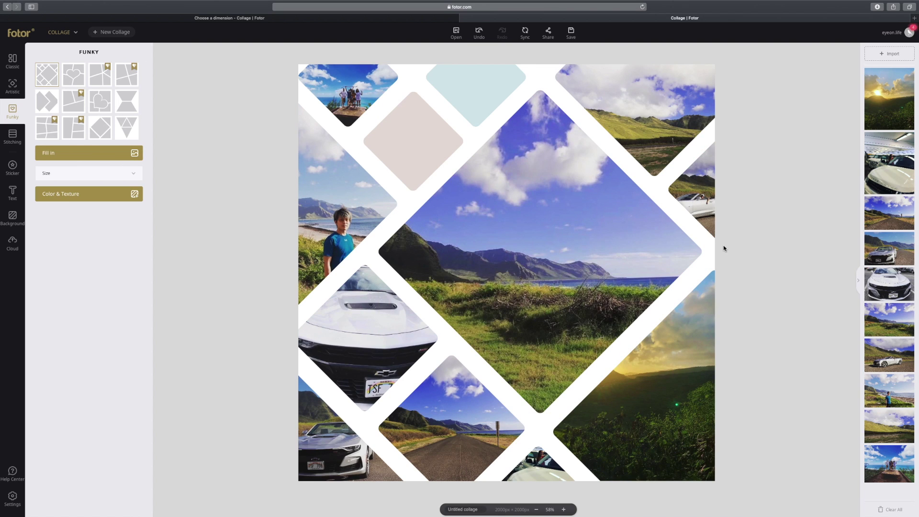
left_click(81, 154)
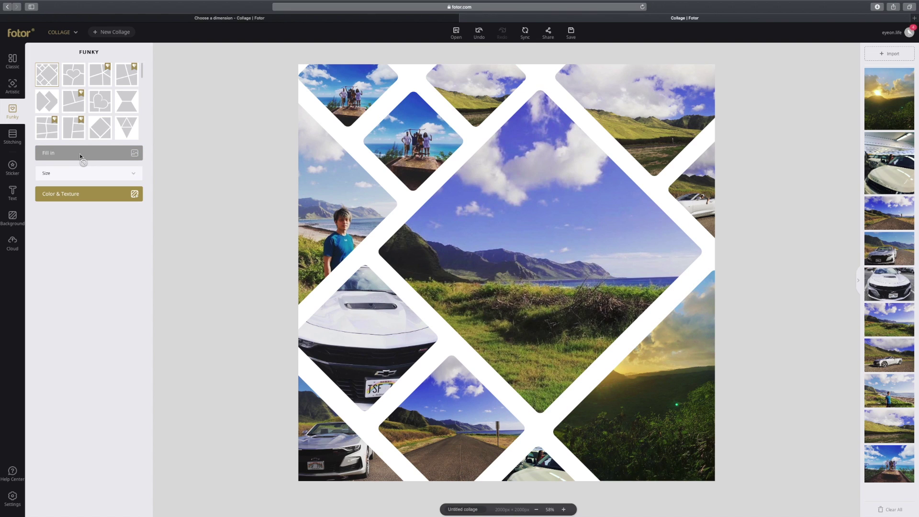
- Look at the collage Size settings and the background Color & Texture choices
left_click(128, 177)
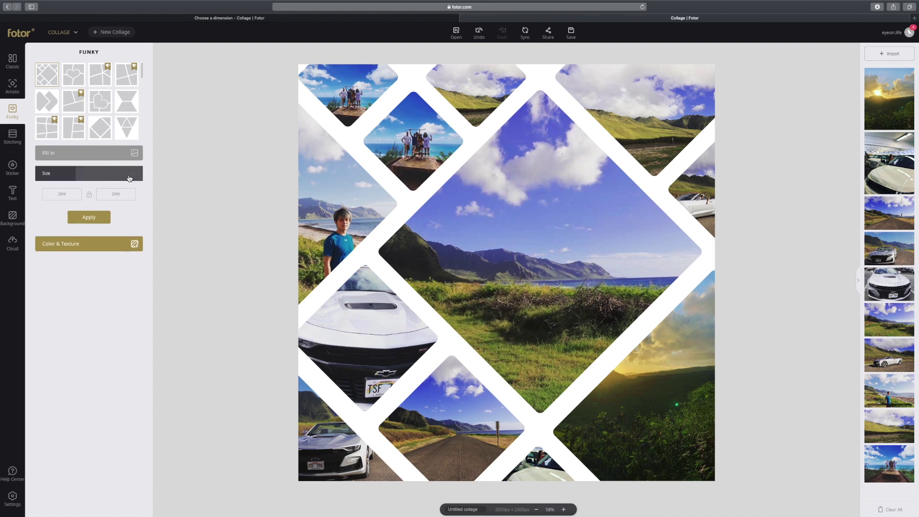
left_click(91, 244)
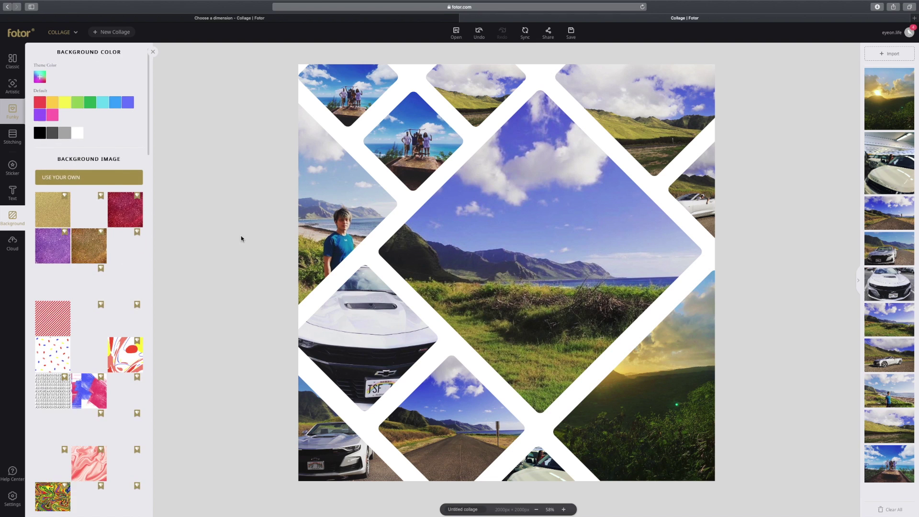
scroll(121, 251, "down", 3)
scroll(121, 251, "up", 3)
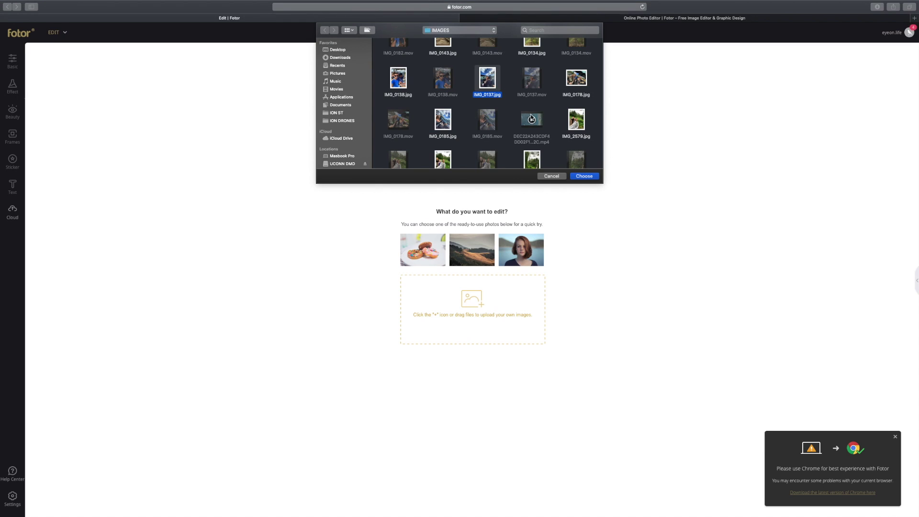
- Open IMG_0137.jpg and remove a blemish from the woman's face with Blemish Fix
double_click(494, 95)
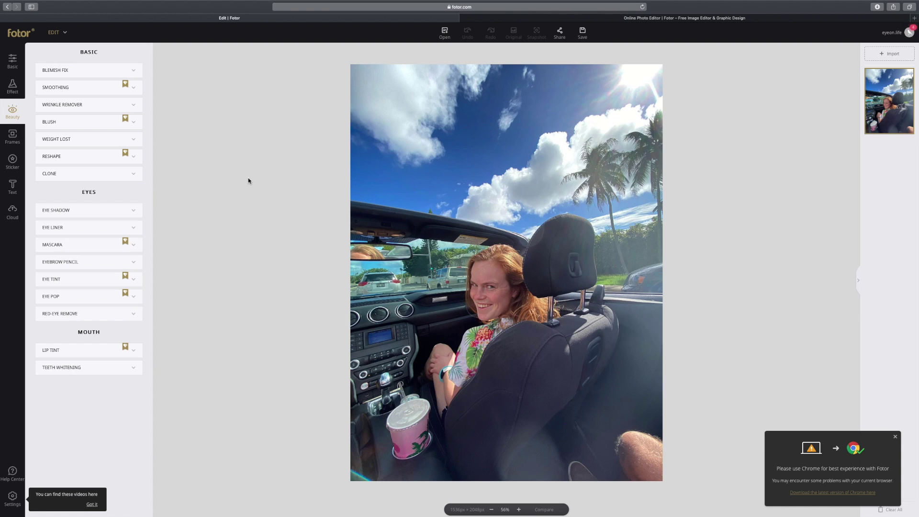
left_click(119, 71)
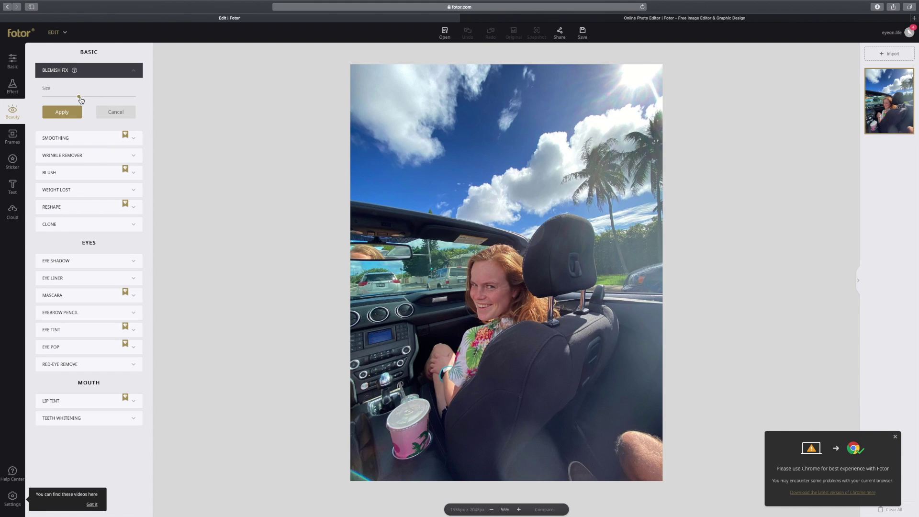
left_click(479, 273)
left_click(113, 141)
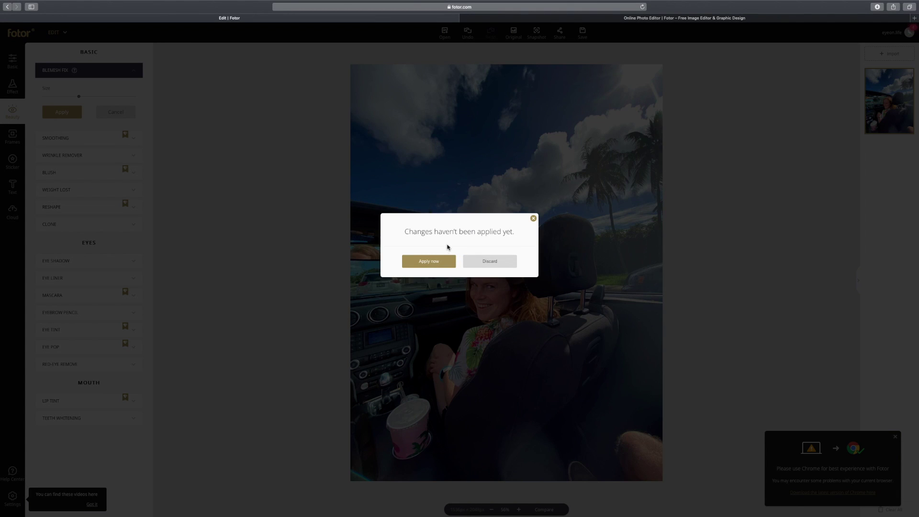
- Apply the blemish fix, then try skin smoothing on forehead and cheek and discard it
left_click(440, 262)
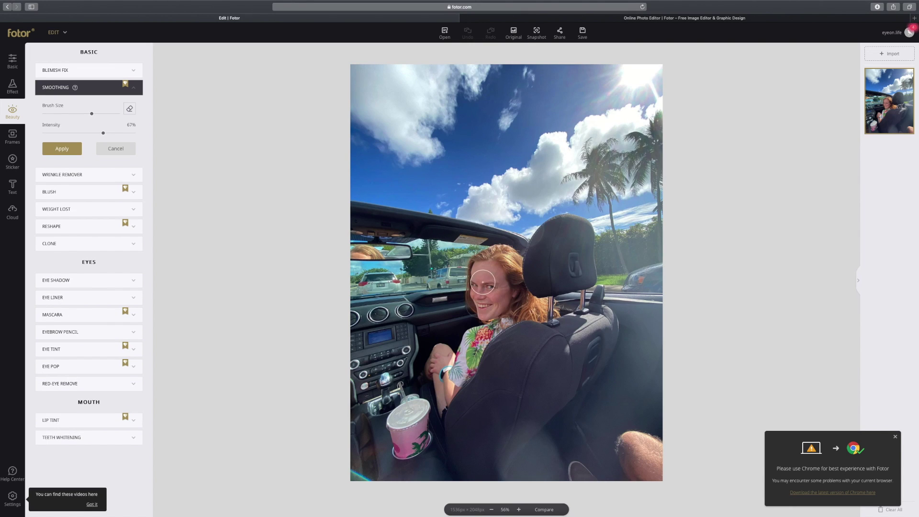
mouse_move(481, 271)
left_mouse_down()
mouse_move(504, 277)
mouse_move(504, 296)
mouse_move(491, 293)
mouse_move(521, 302)
mouse_move(502, 304)
mouse_move(501, 277)
left_mouse_up()
left_click(85, 180)
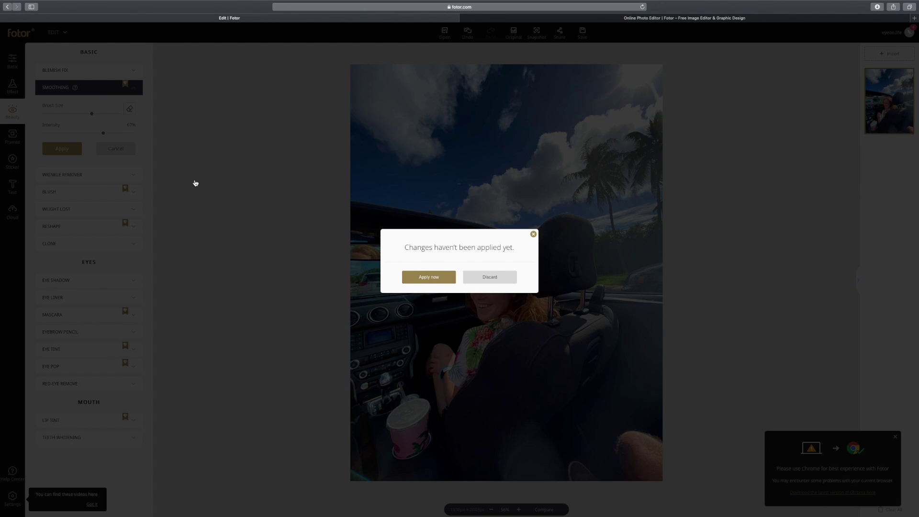
left_click(99, 169)
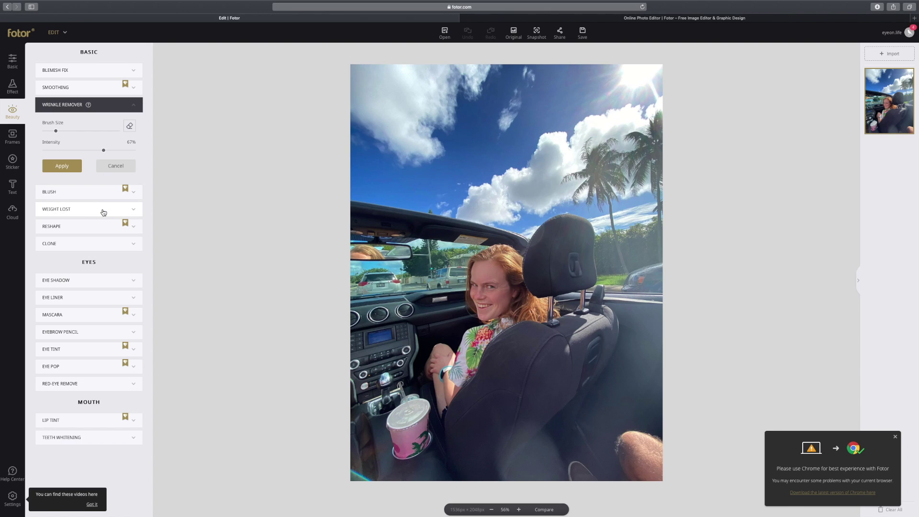
- Preview the weight-loss, reshape and clone tools, then try orange eye shadow and undo it
left_click(104, 212)
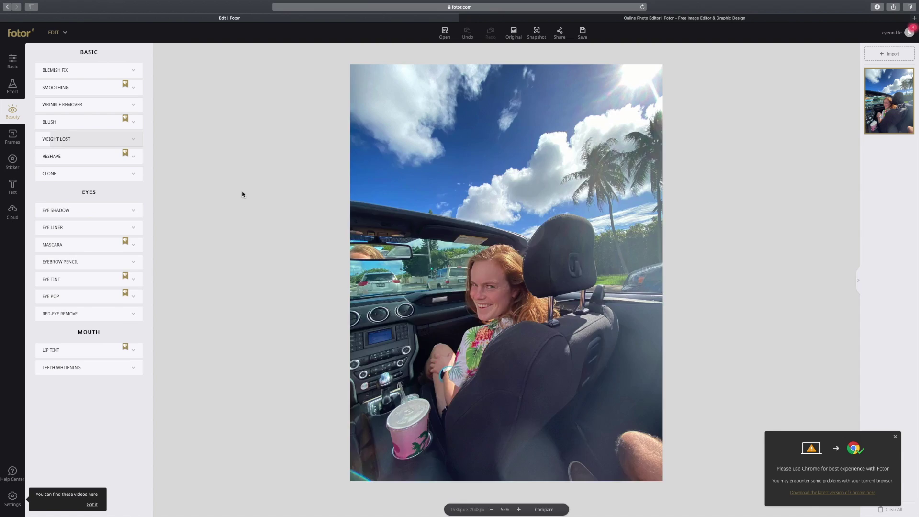
left_click(100, 207)
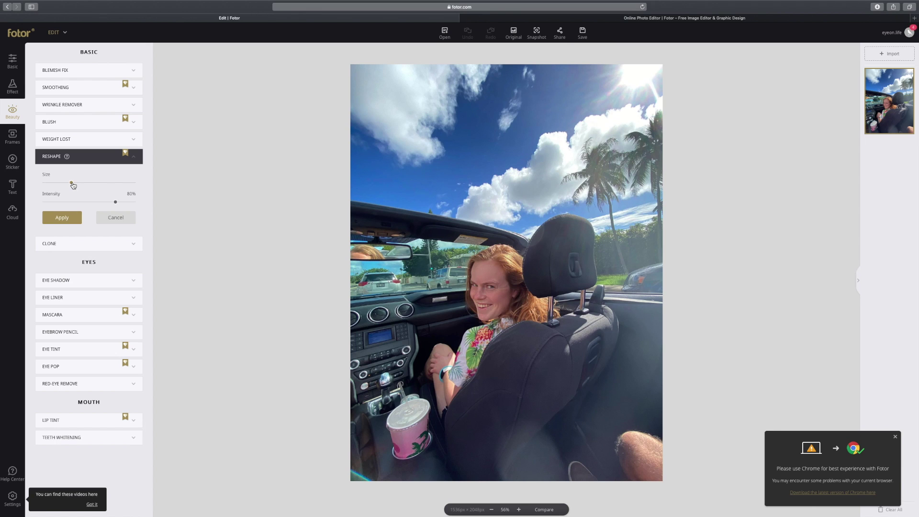
left_click(77, 244)
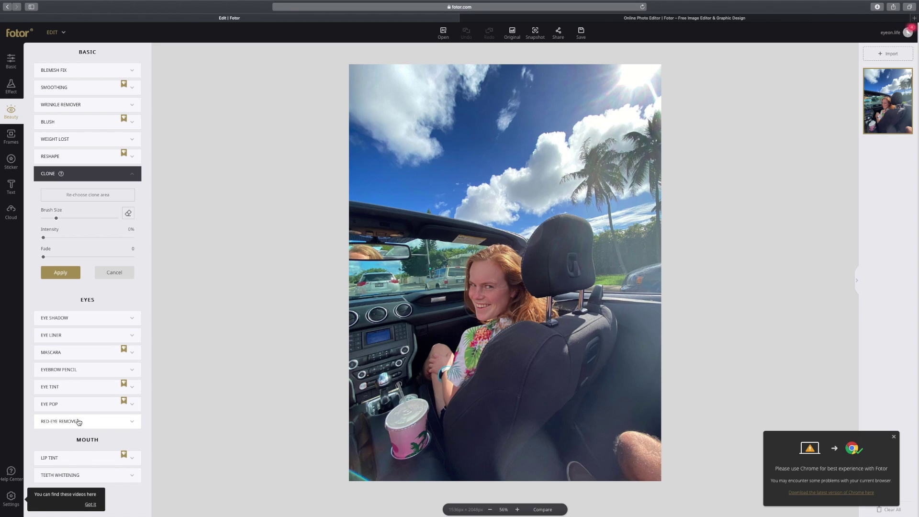
left_click(78, 321)
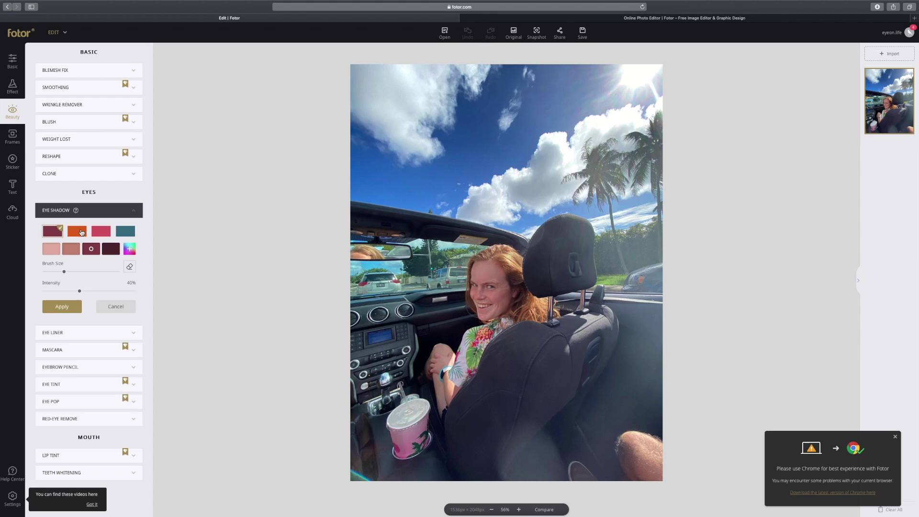
left_click(80, 233)
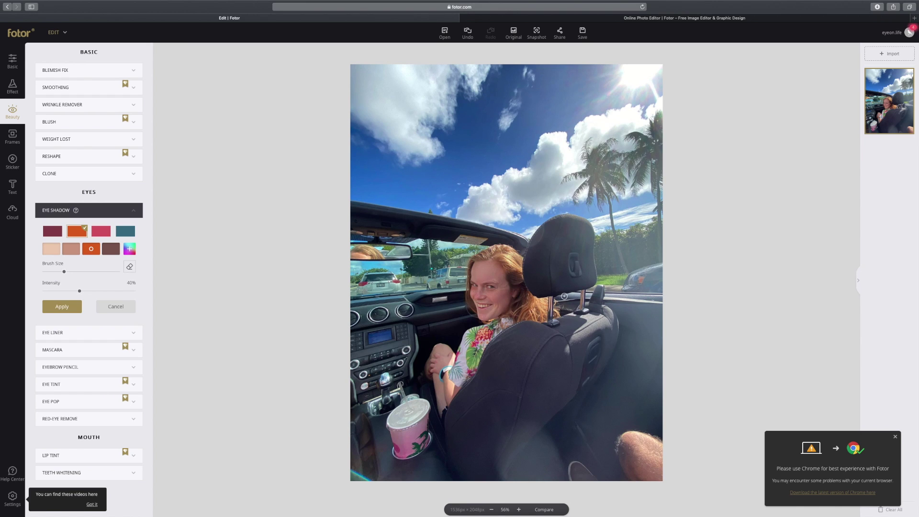
key("super+z")
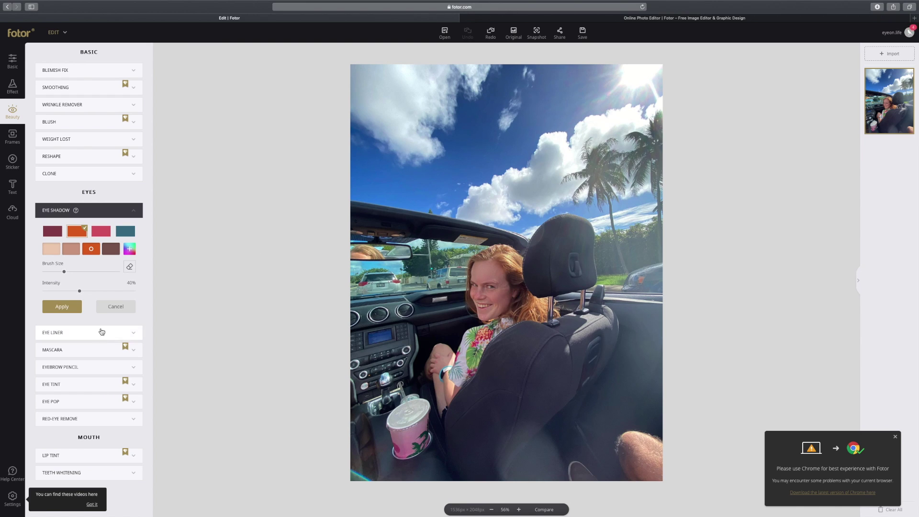
- Whiten the woman's teeth at 90% intensity with a smaller brush and apply it
left_click(94, 350)
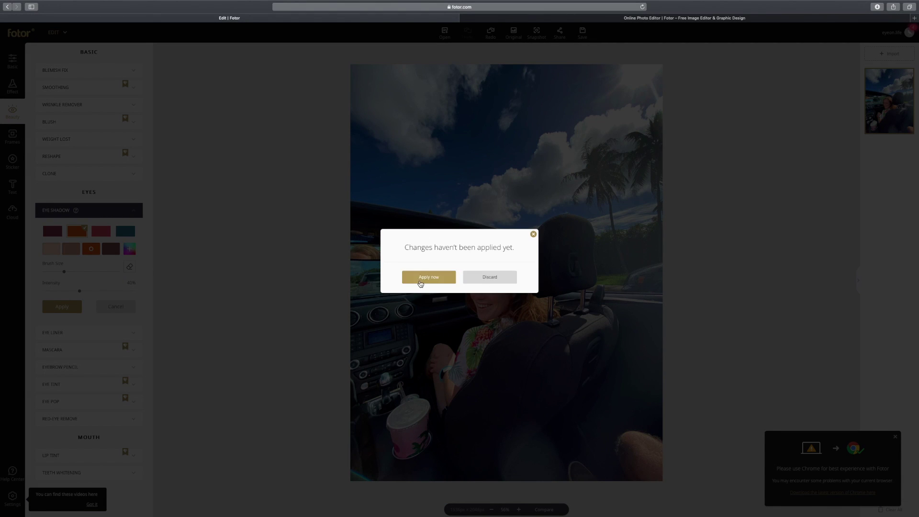
left_click(423, 276)
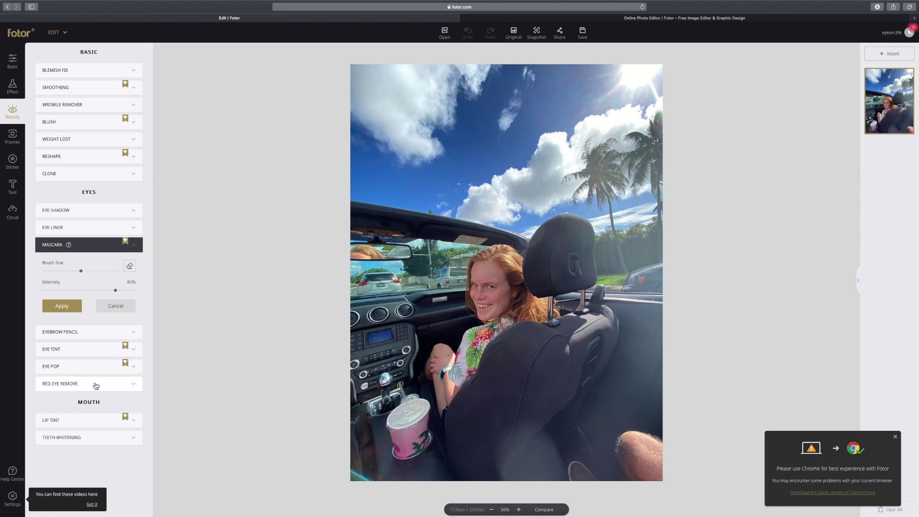
left_click(78, 437)
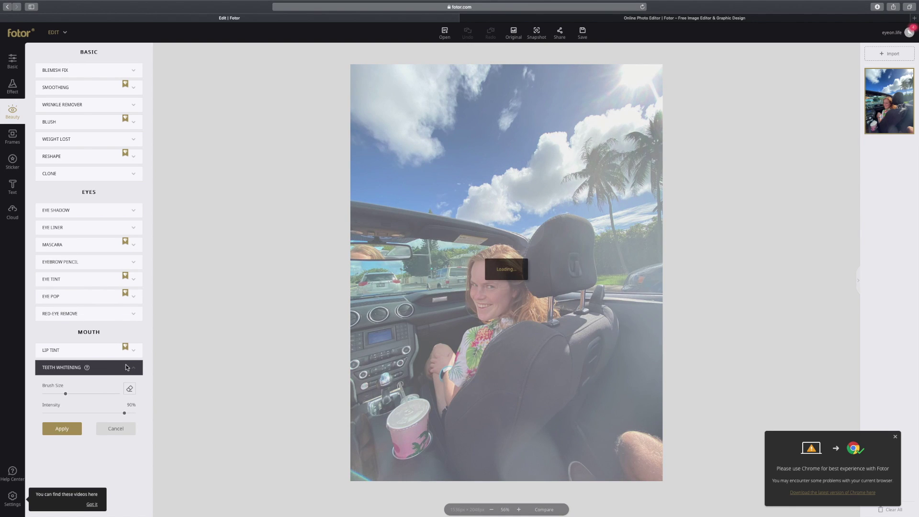
left_click_drag(66, 393, 52, 395)
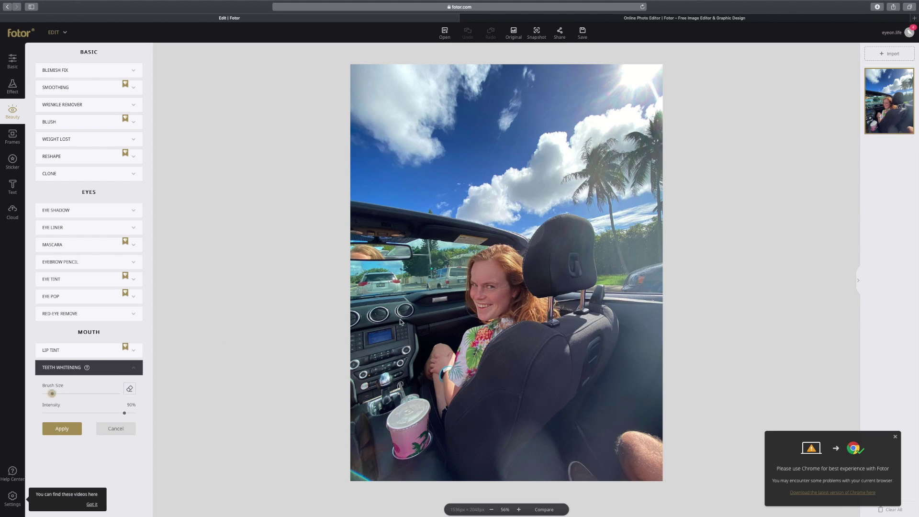
left_click(490, 305)
left_click(67, 428)
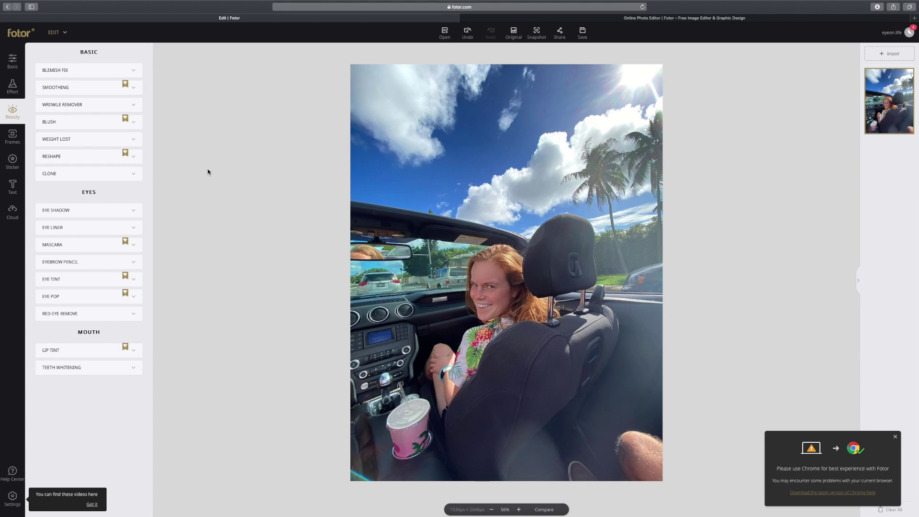
- Try a Polaroid frame with a wider outer border and rounded corners
left_click(12, 136)
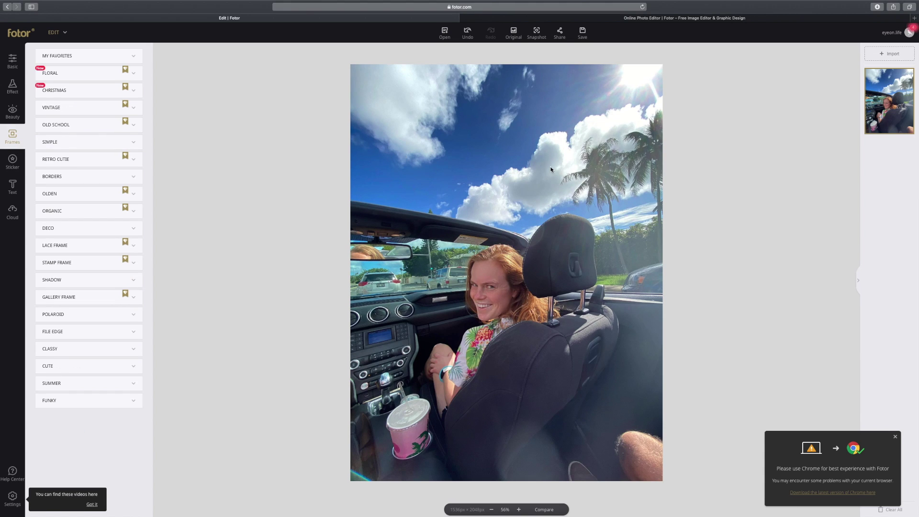
key("super+w")
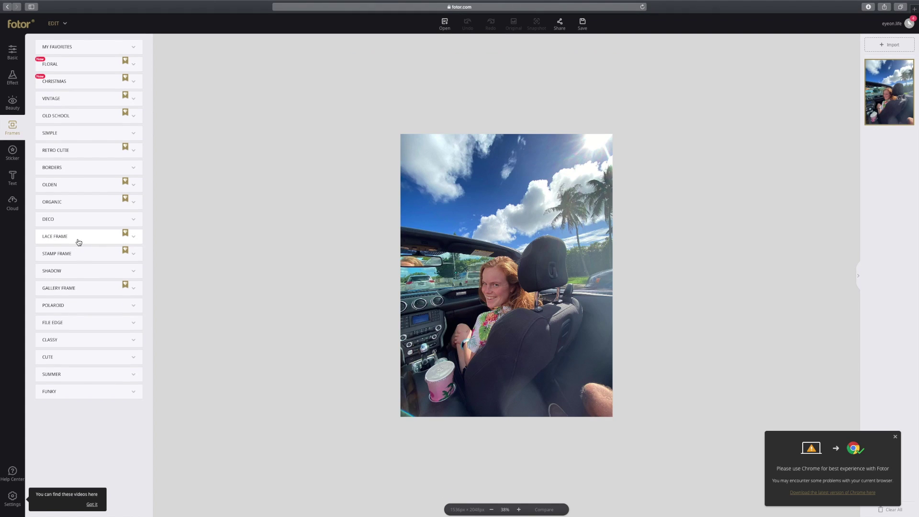
left_click(73, 305)
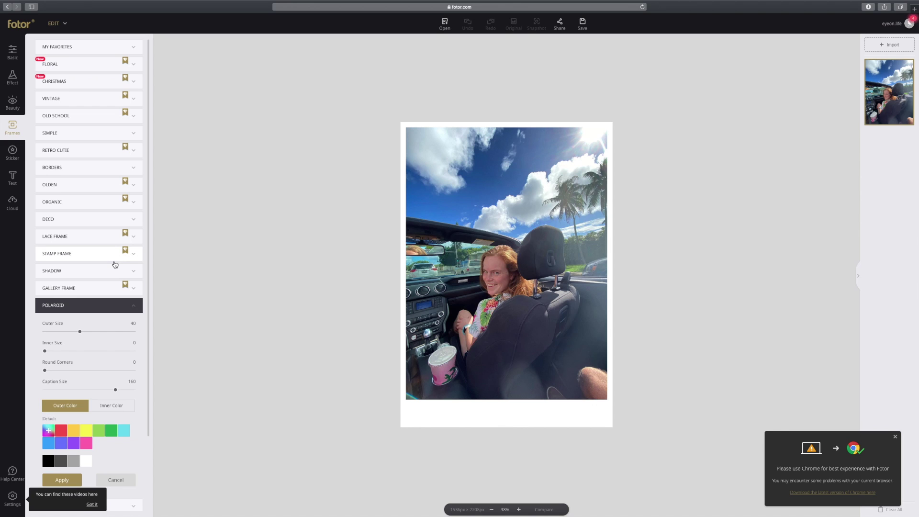
scroll(115, 263, "down", 4)
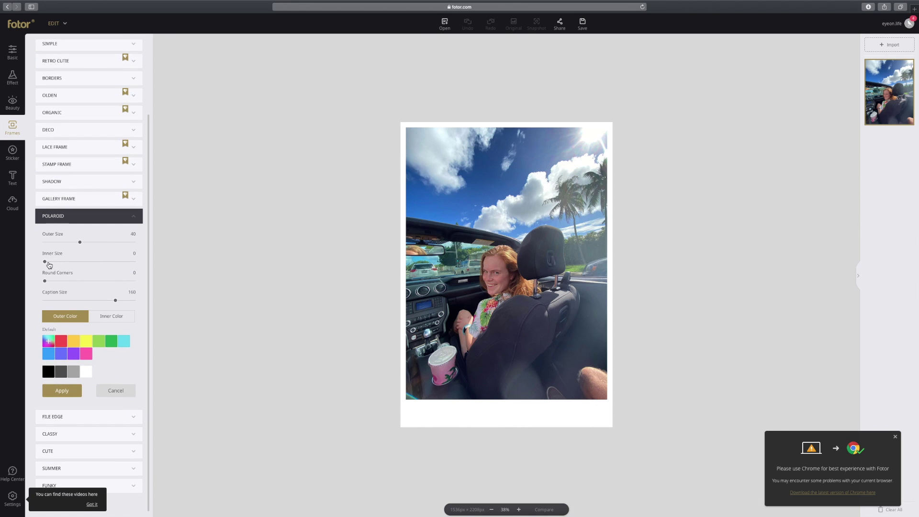
left_click_drag(49, 265, 21, 264)
mouse_move(80, 242)
left_mouse_down()
mouse_move(123, 243)
mouse_move(97, 243)
left_mouse_up()
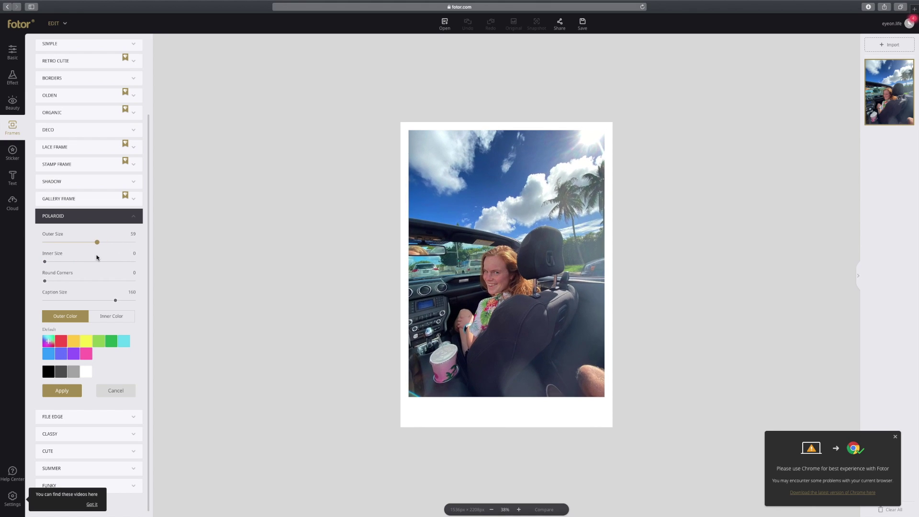
mouse_move(45, 282)
left_mouse_down()
mouse_move(71, 282)
mouse_move(62, 282)
left_mouse_up()
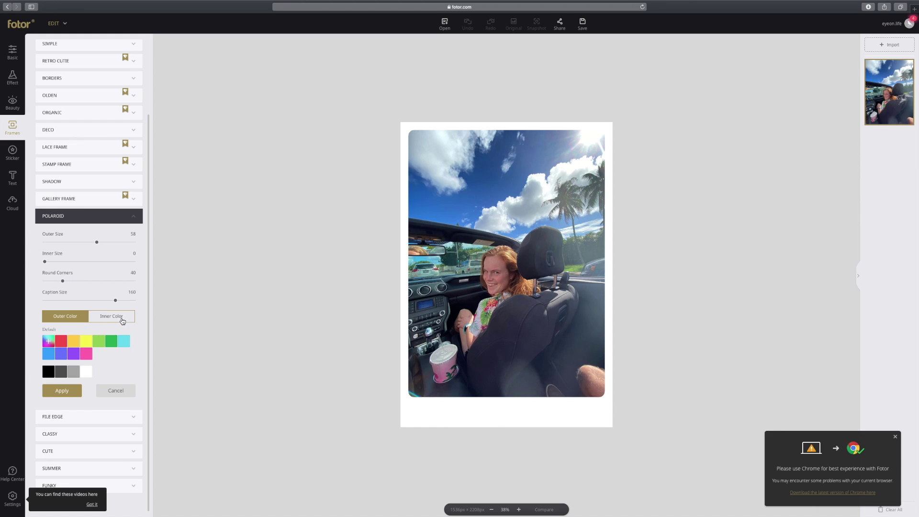
- Try a red outer frame colour, revert to white, and close the frame settings
left_click(62, 341)
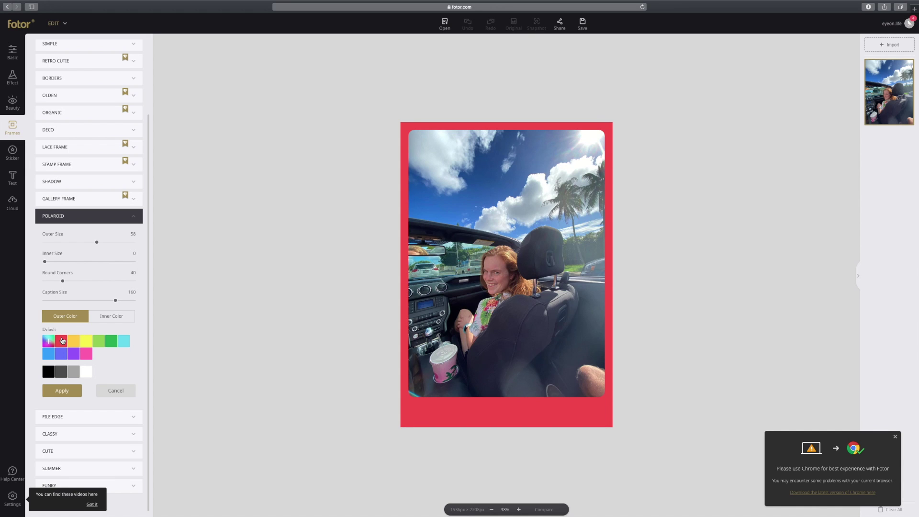
left_click(87, 376)
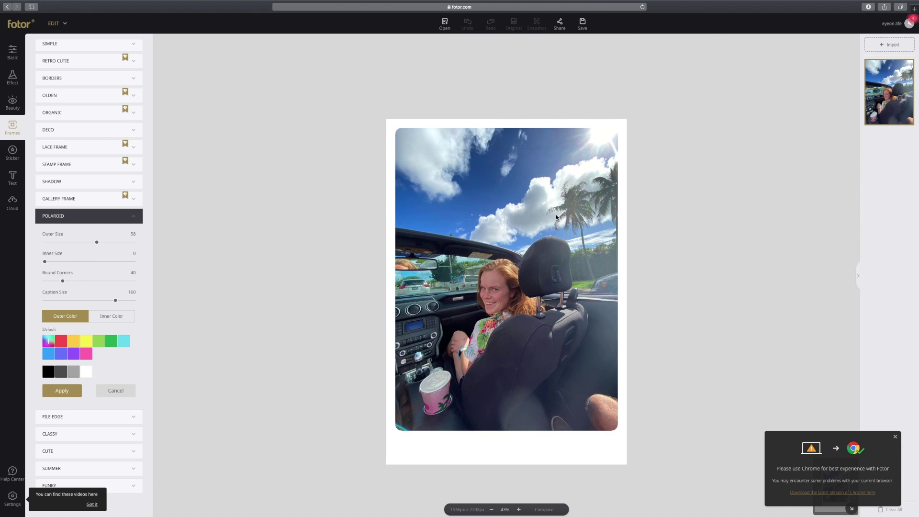
left_click(62, 390)
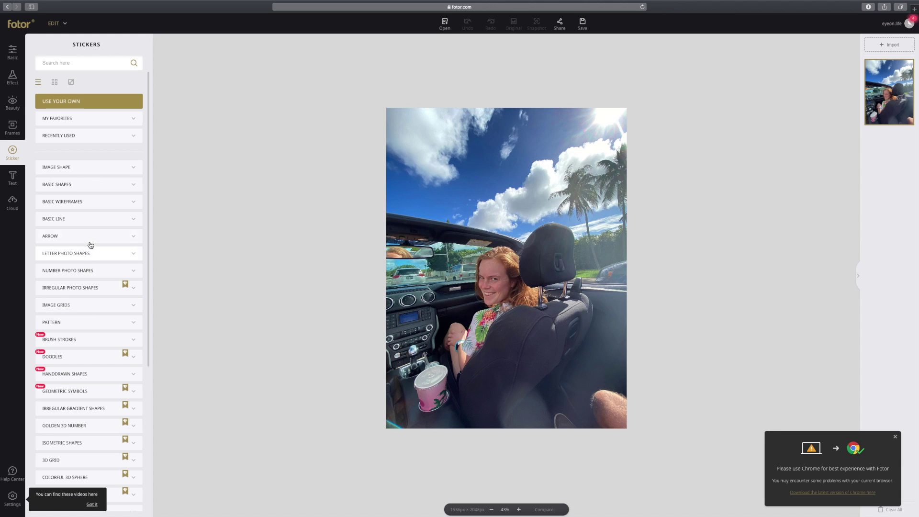
- Add a heart sticker, move it into the sky, then delete it
left_click(97, 170)
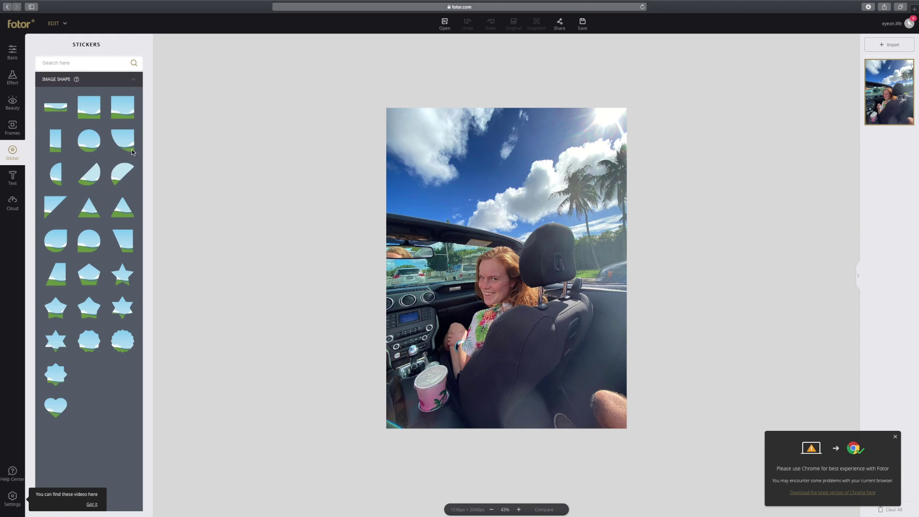
scroll(58, 268, "down", 5)
scroll(52, 307, "down", 5)
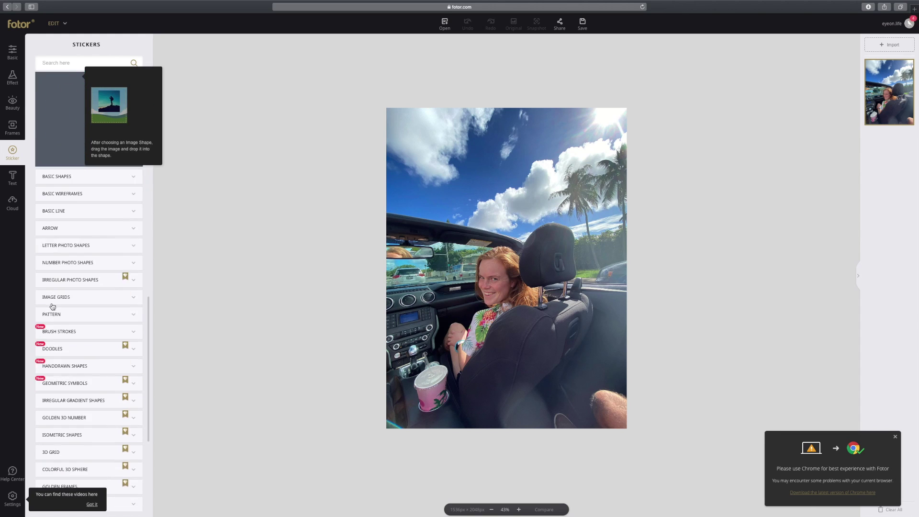
scroll(104, 226, "up", 4)
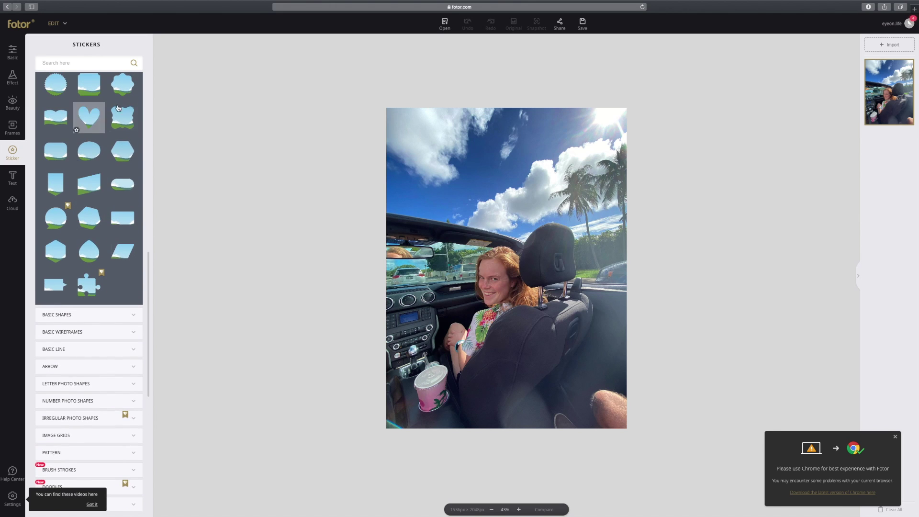
scroll(107, 239, "up", 4)
scroll(107, 239, "up", 3)
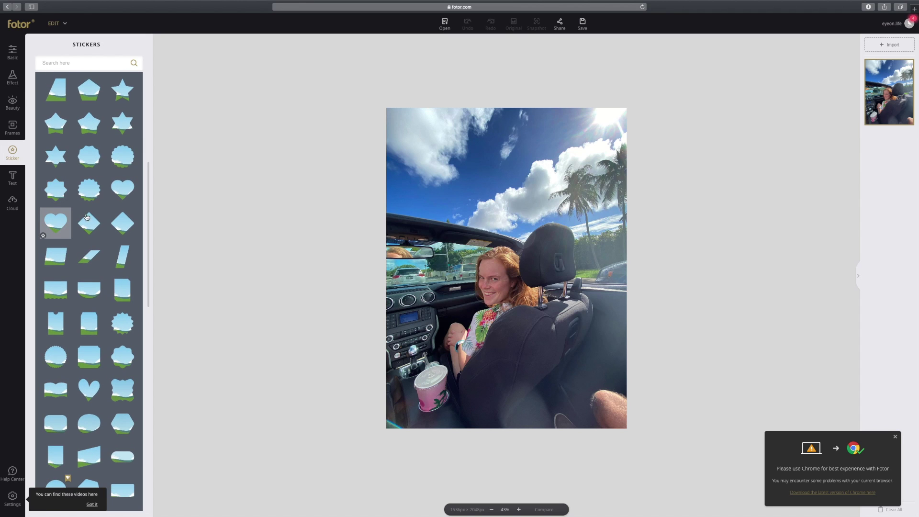
left_click(56, 225)
left_click_drag(521, 277, 557, 140)
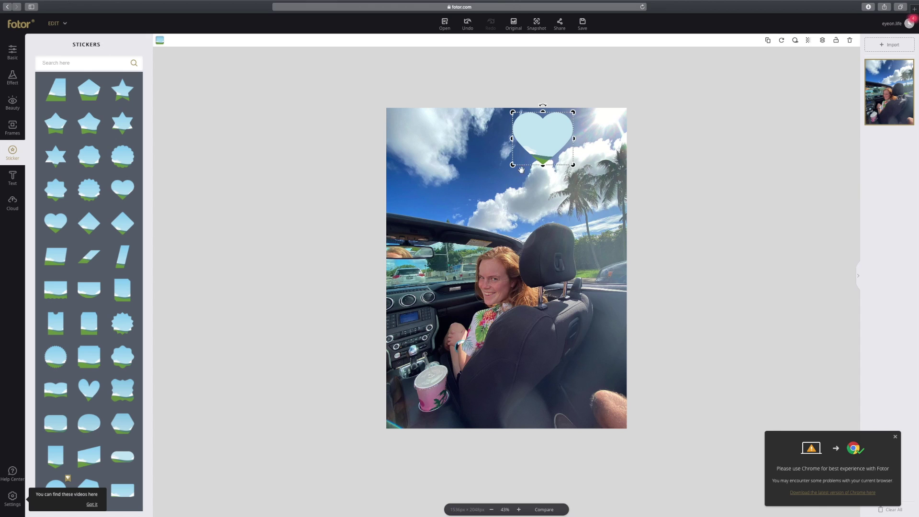
left_click_drag(528, 170, 418, 183)
key("Delete")
- Expand the 3D GRID and DAZZLE EFFECT sticker collections
scroll(105, 282, "down", 10)
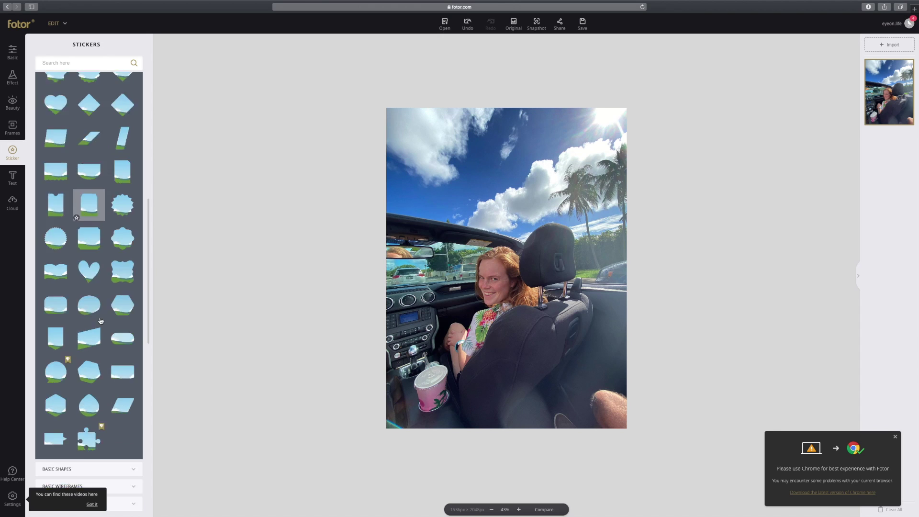
left_click(82, 237)
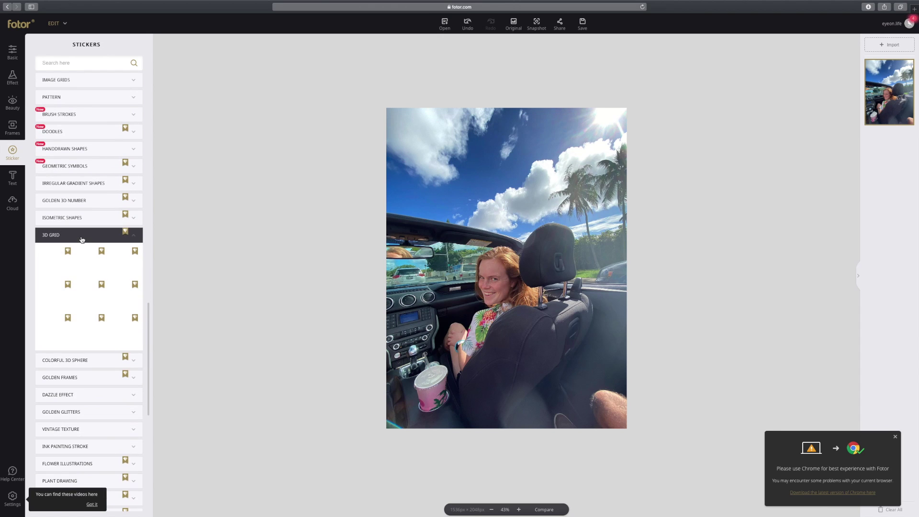
scroll(96, 300, "down", 3)
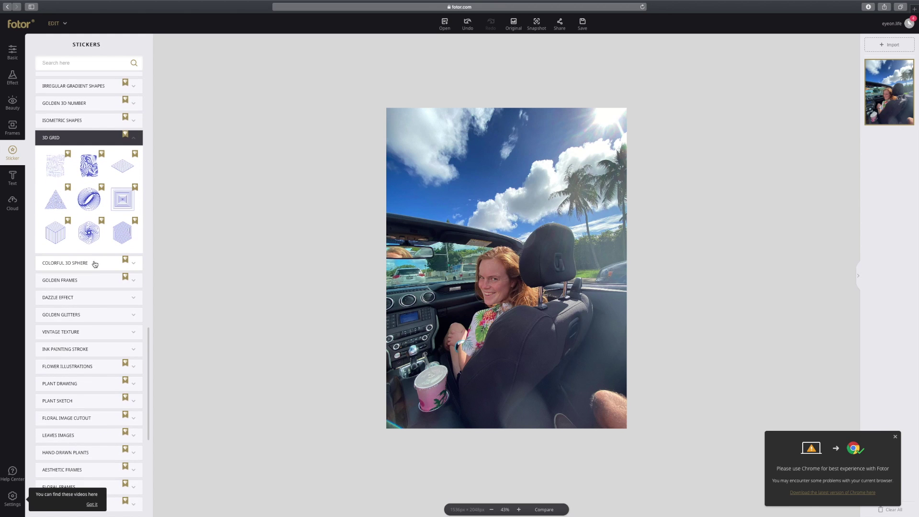
left_click(90, 298)
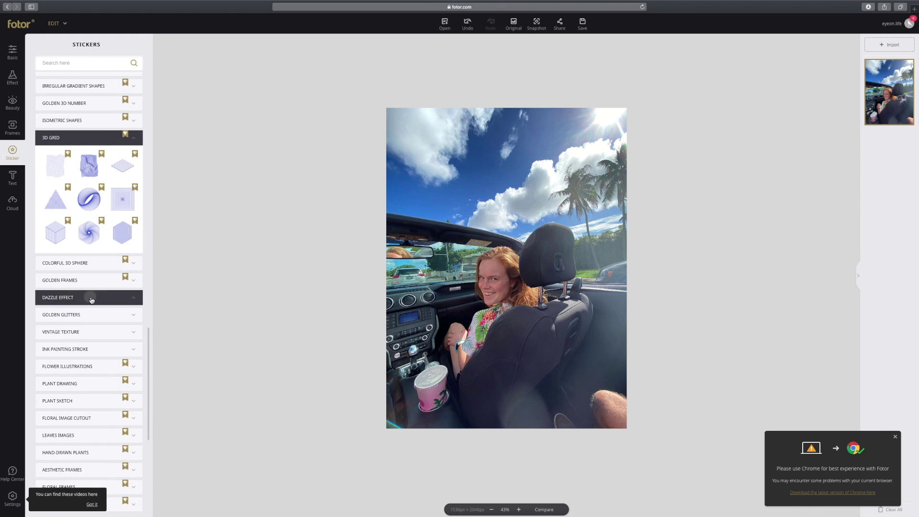
scroll(92, 301, "down", 1)
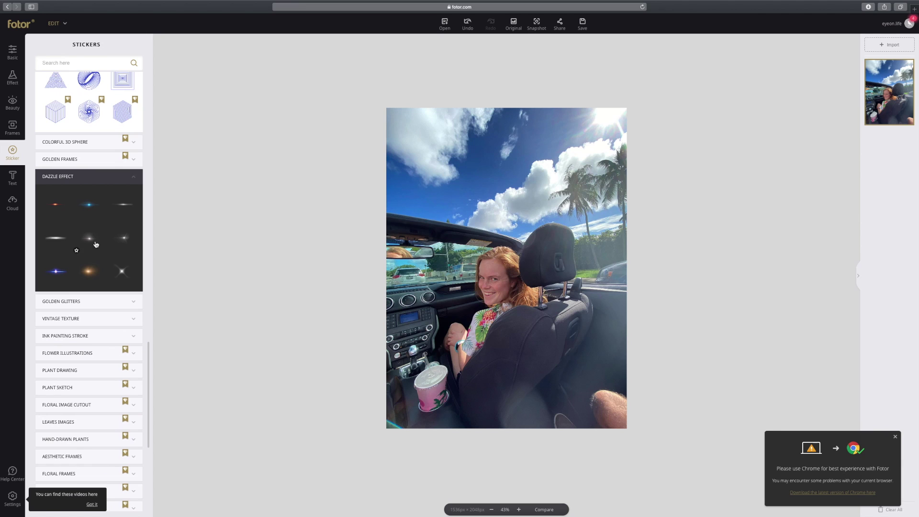
- Place a white Dazzle Effect light streak on the sun and an orange flare on the windshield mirror
left_click(56, 238)
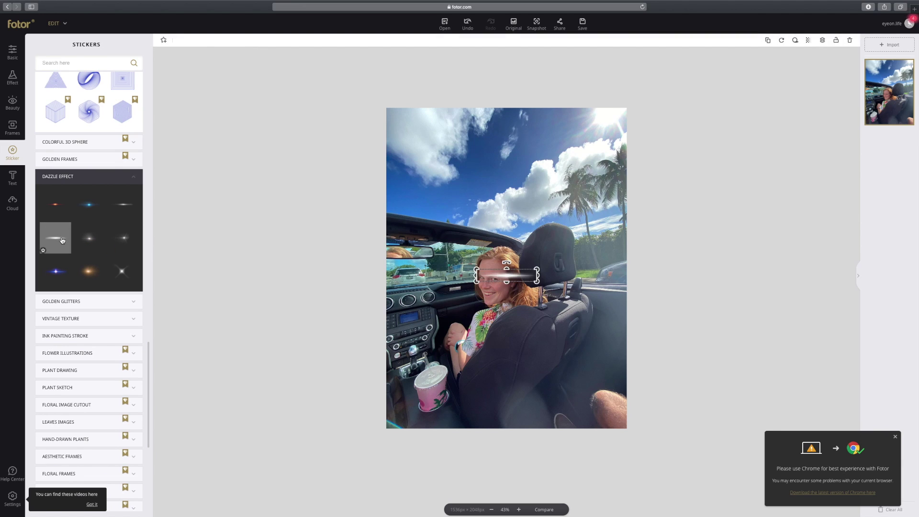
mouse_move(526, 286)
left_mouse_down()
mouse_move(570, 296)
mouse_move(434, 261)
mouse_move(527, 177)
mouse_move(515, 206)
mouse_move(598, 125)
mouse_move(602, 142)
mouse_move(605, 119)
left_mouse_up()
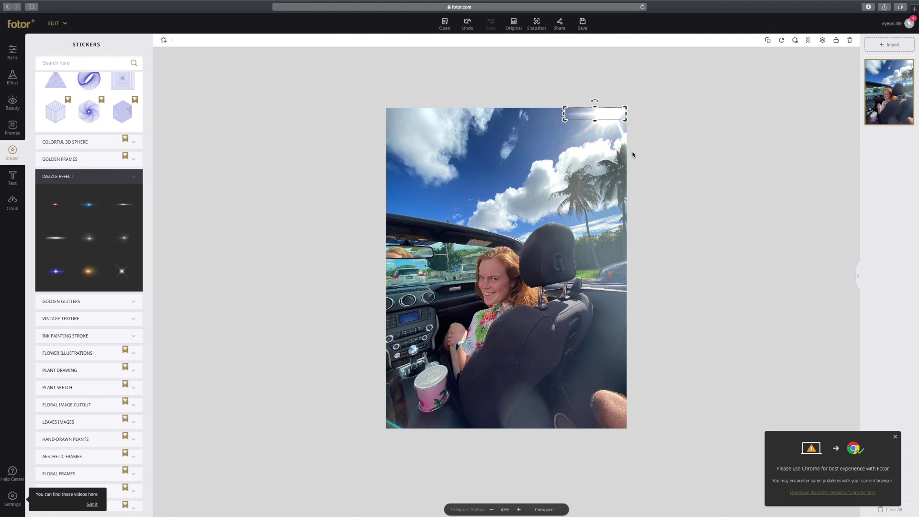
left_click(93, 272)
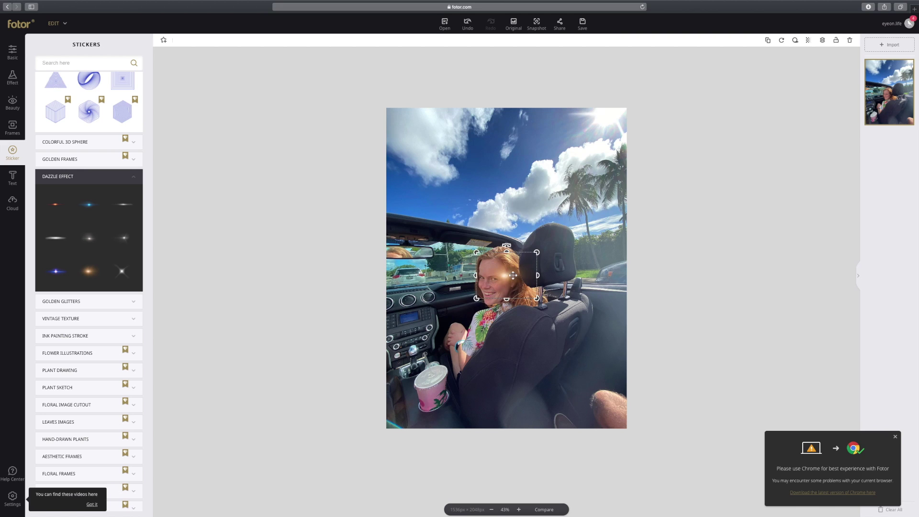
left_click_drag(513, 275, 518, 296)
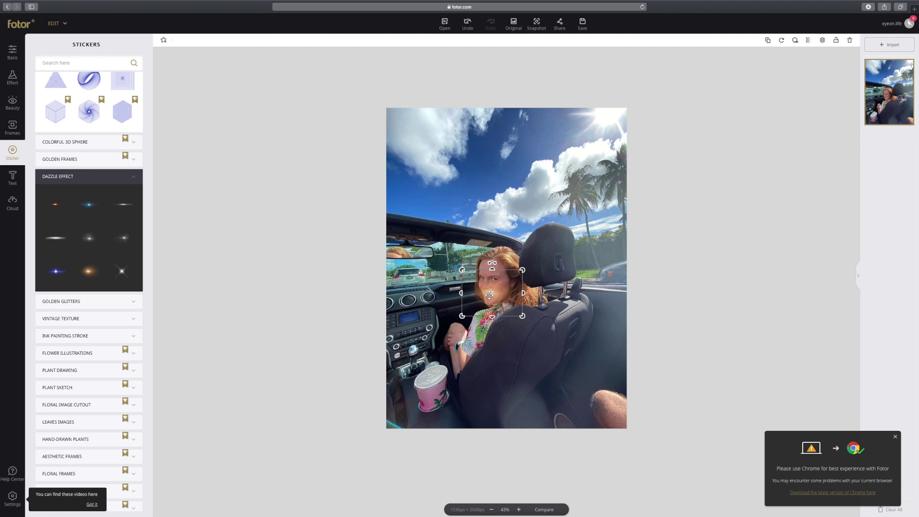
left_click_drag(489, 295, 416, 255)
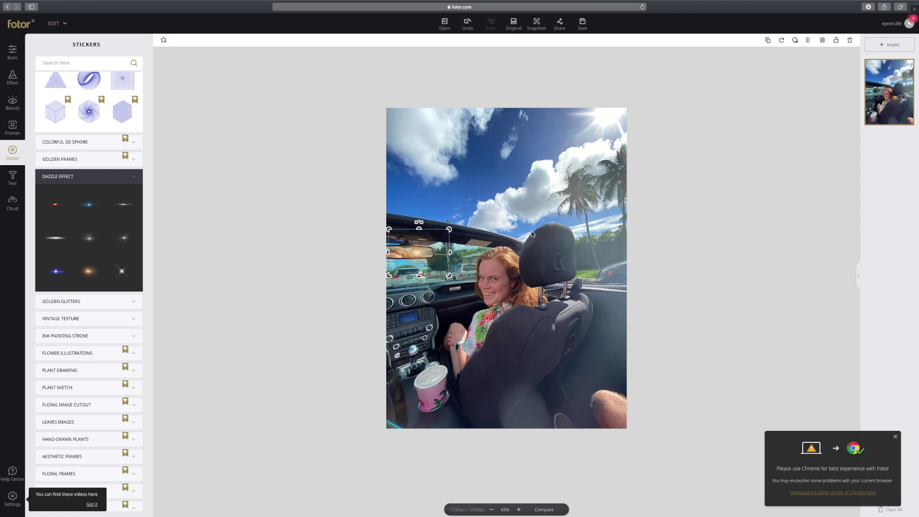
- Add an Abril Fatface heading reading 'Hawaii 2019' in the upper-left sky
left_click(13, 178)
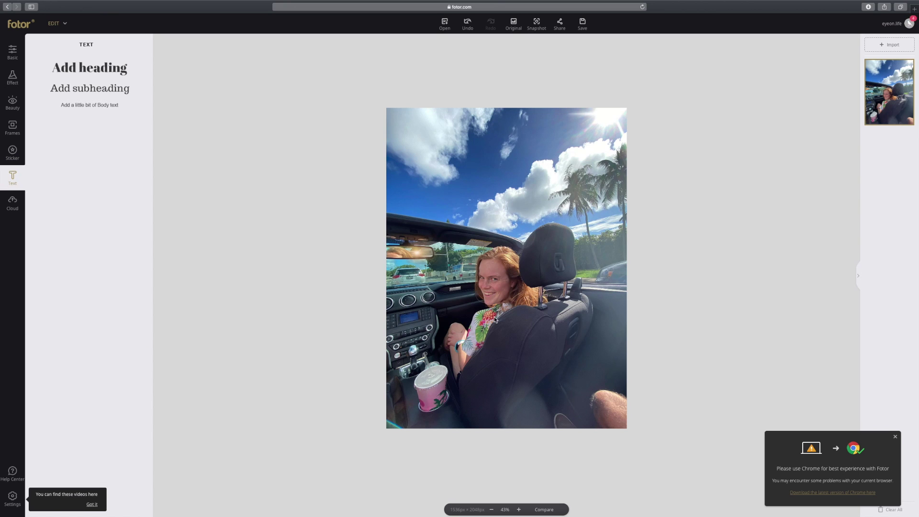
left_click(90, 68)
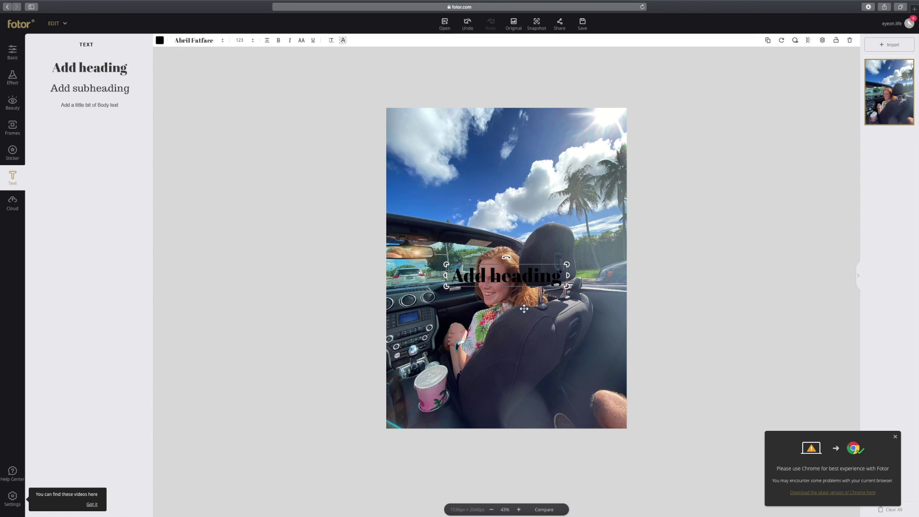
left_click_drag(512, 277, 481, 166)
double_click(480, 165)
key("BackSpace")
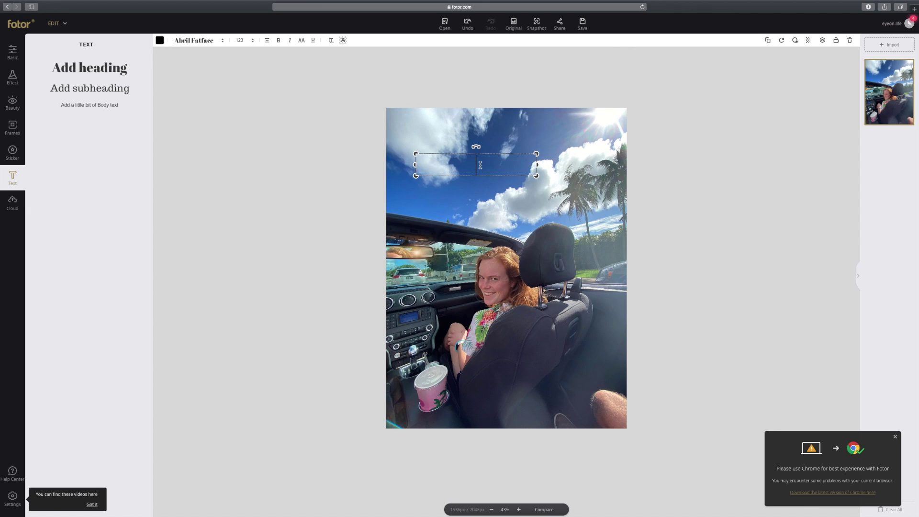
type("Hawaii")
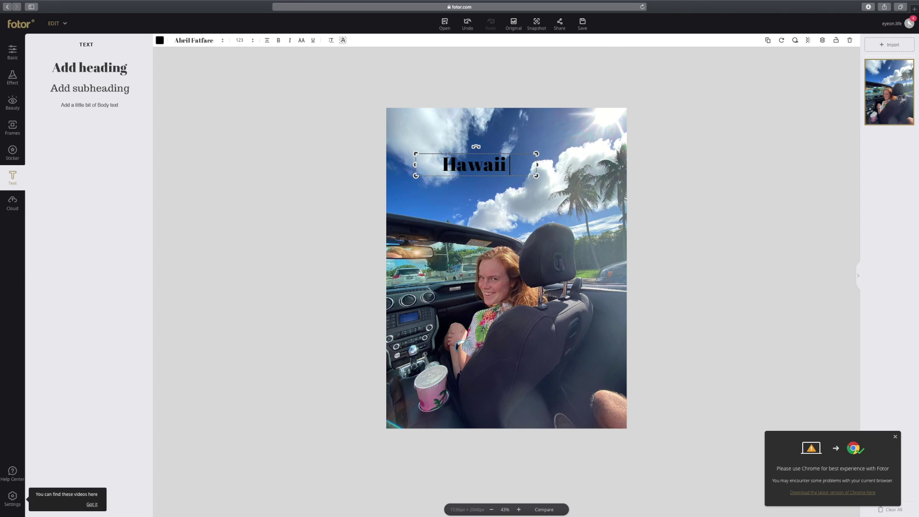
type(" 2019")
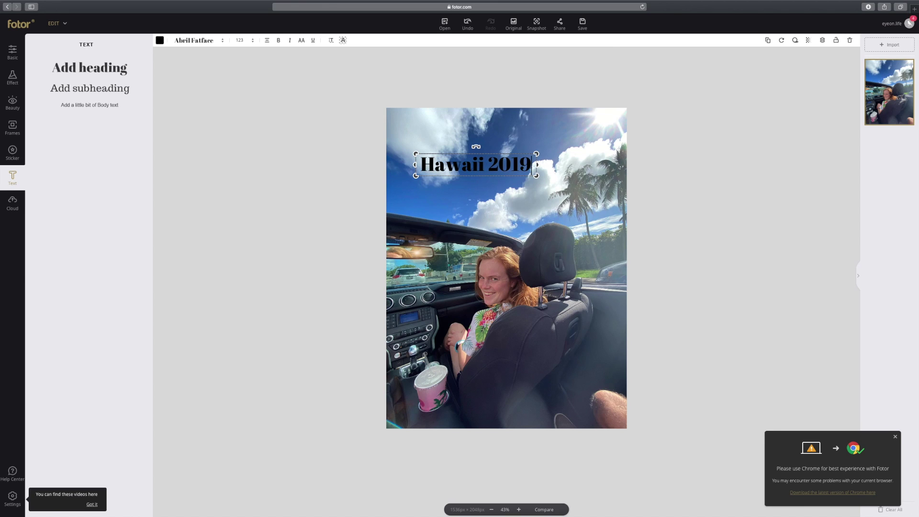
left_click(581, 180)
left_click_drag(484, 164, 460, 162)
double_click(459, 162)
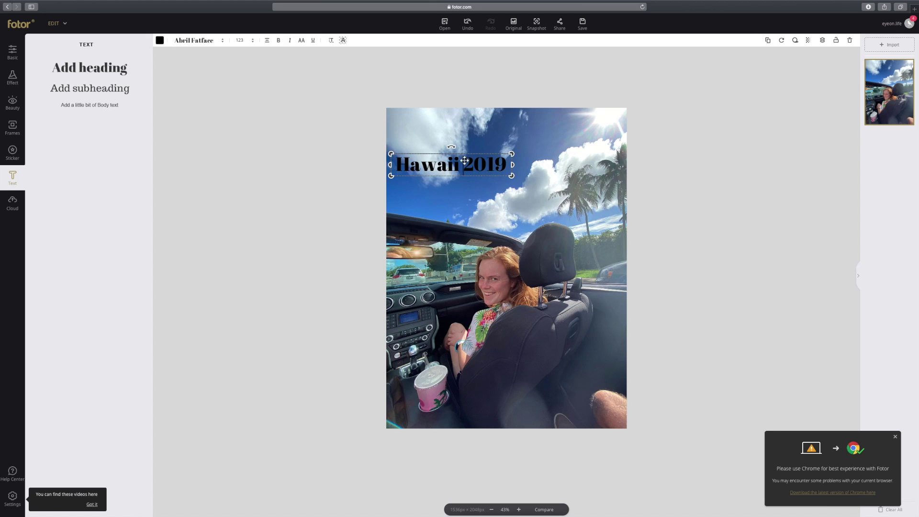
left_click(754, 148)
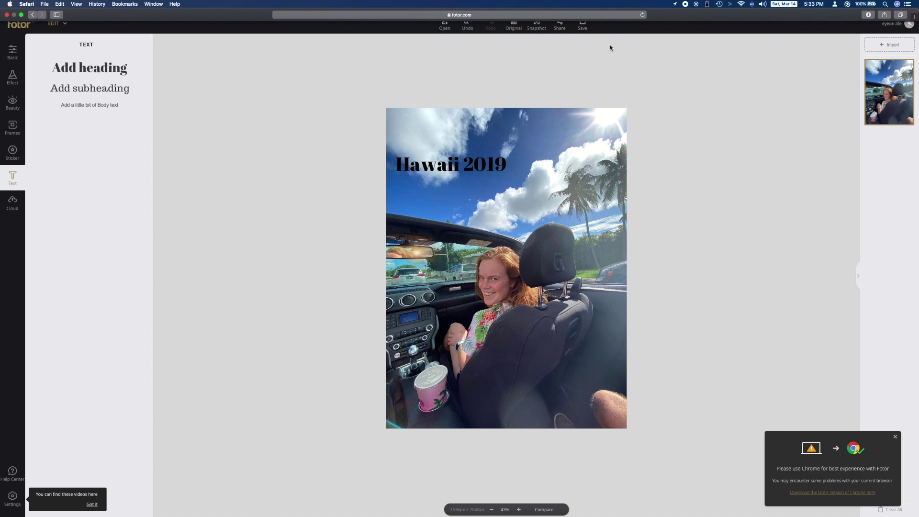
- Open the photo's save settings, then return to the editor tab with the mountain photo
left_click(584, 30)
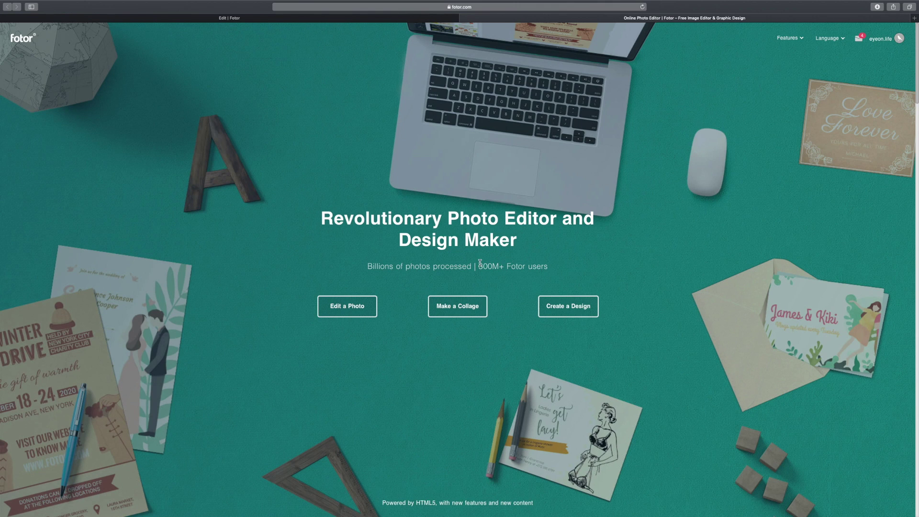
left_click_drag(480, 263, 549, 274)
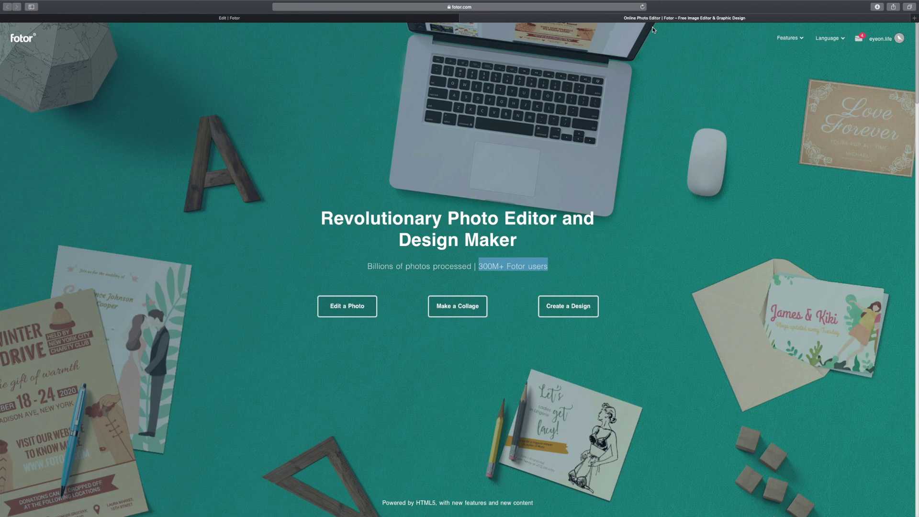
left_click(376, 20)
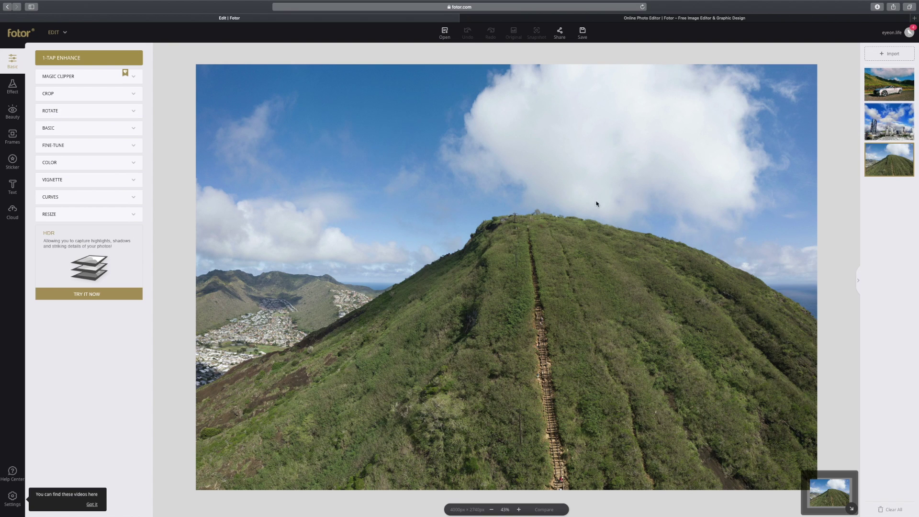
- Crop the mountain photo to the Facebook Cover Photo ratio, shifting the band up to keep the sky
left_click(120, 98)
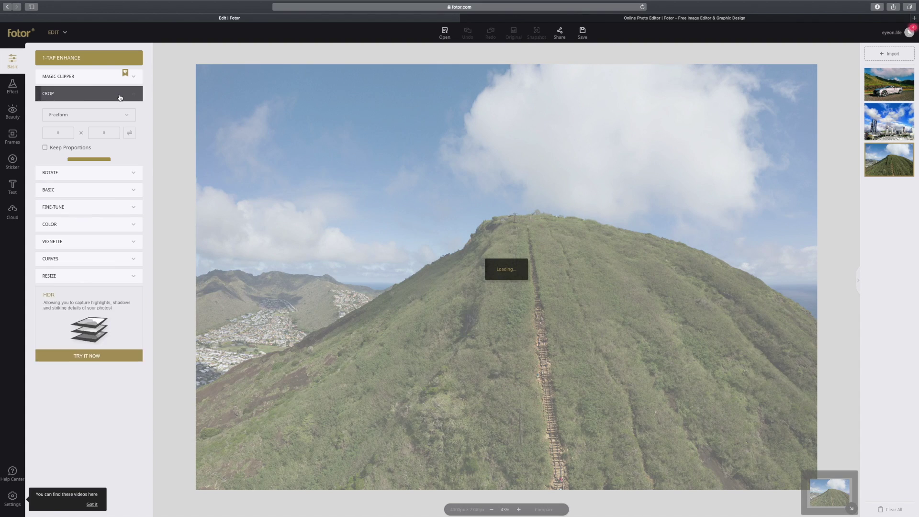
left_click(113, 115)
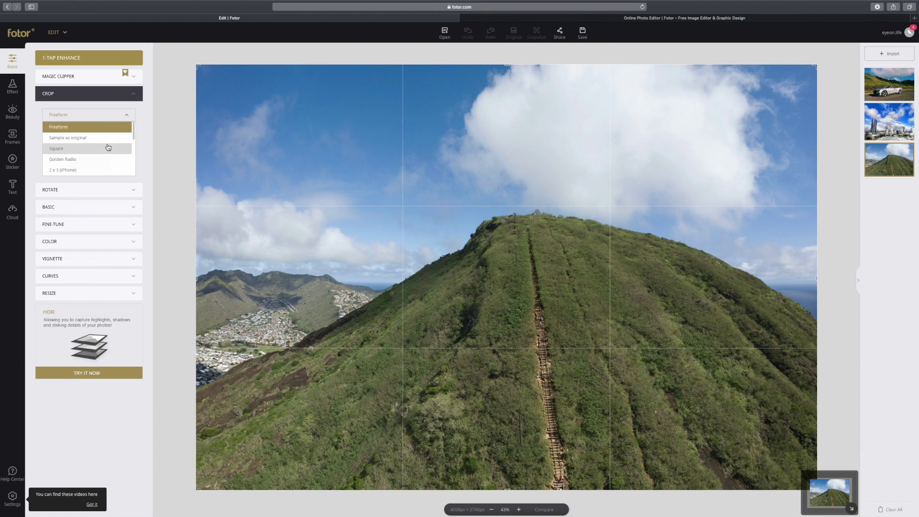
scroll(115, 137, "down", 5)
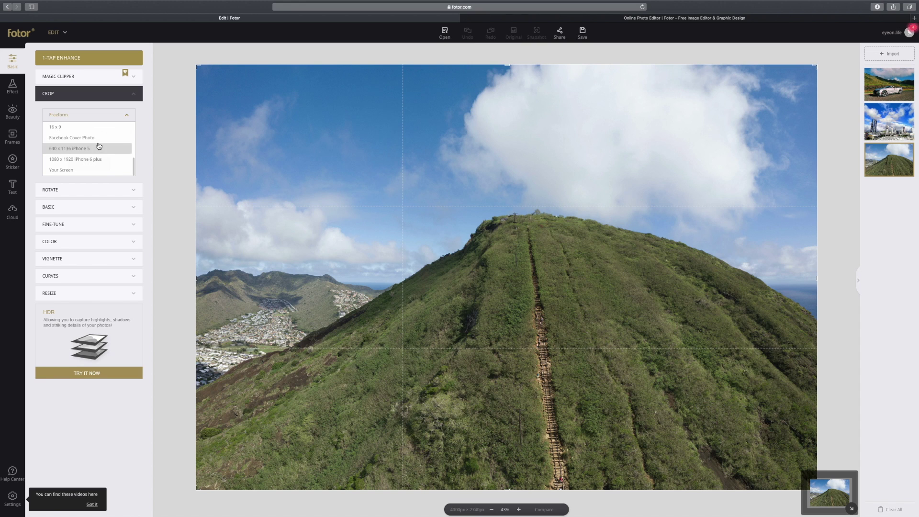
left_click(97, 139)
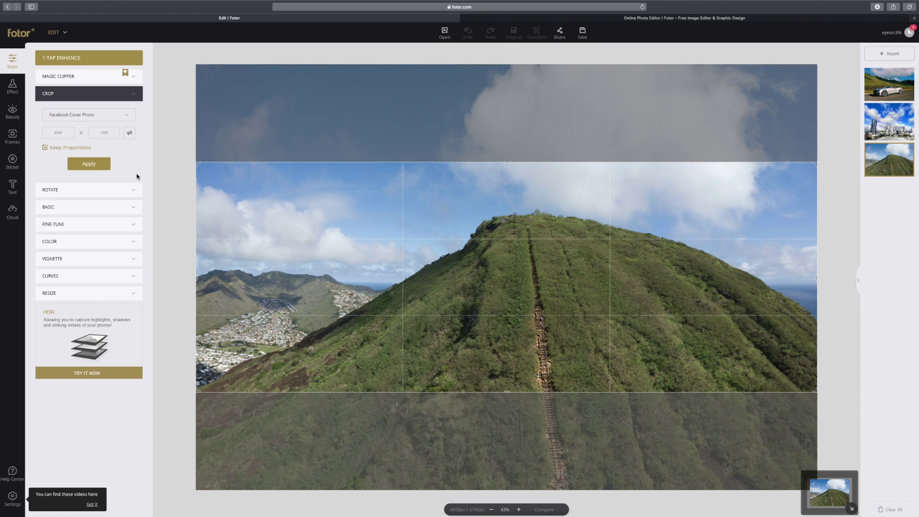
left_click_drag(381, 268, 366, 212)
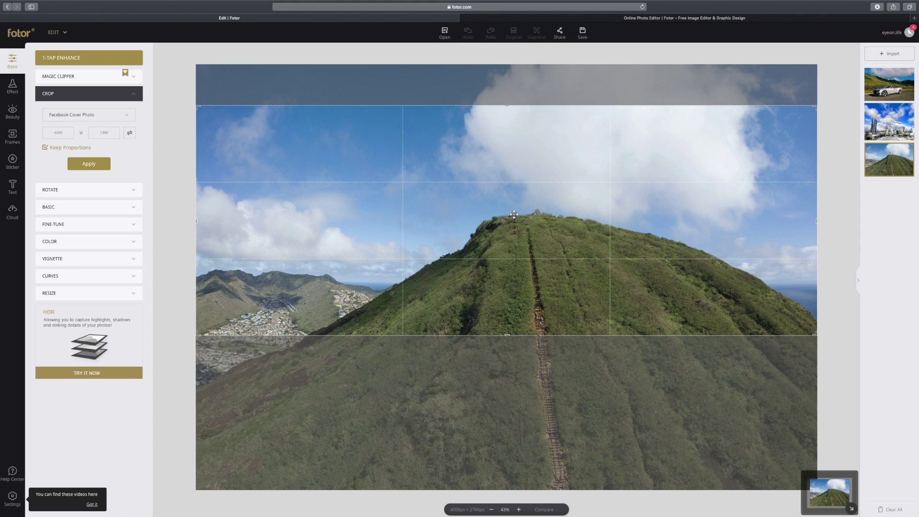
left_click(92, 164)
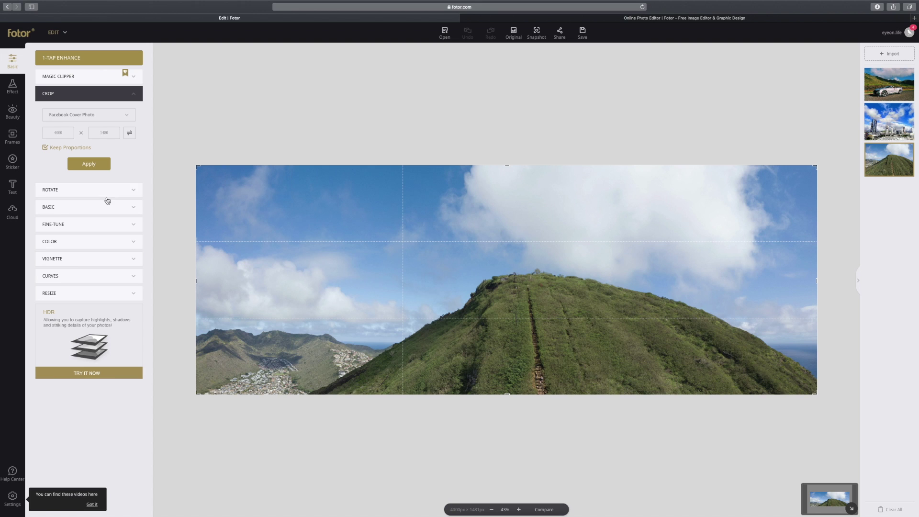
- Set brightness to -12 and shadows to about 96, then bring up the Effect filter list
left_click(104, 211)
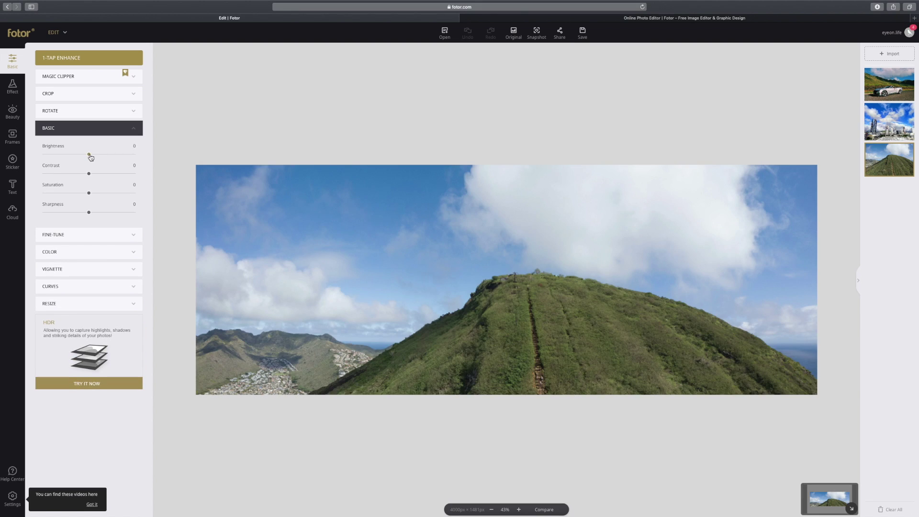
left_click_drag(87, 158, 113, 177)
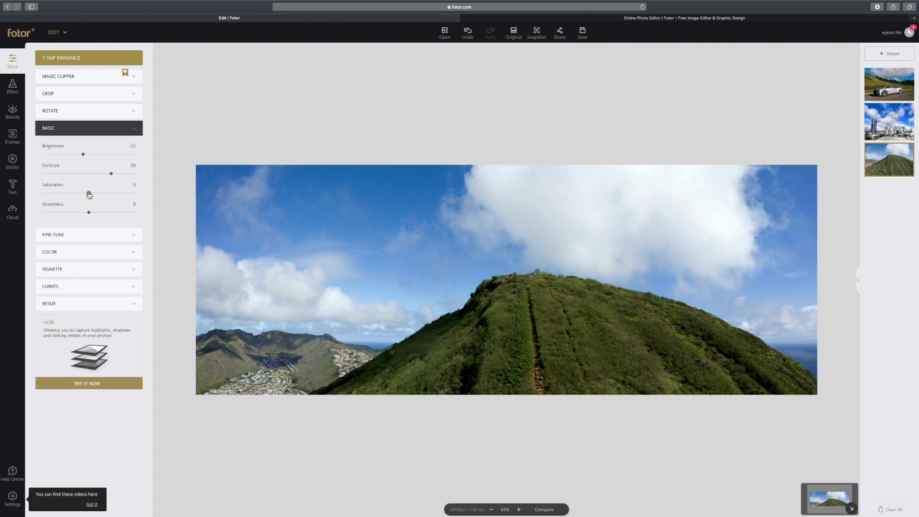
left_click(90, 237)
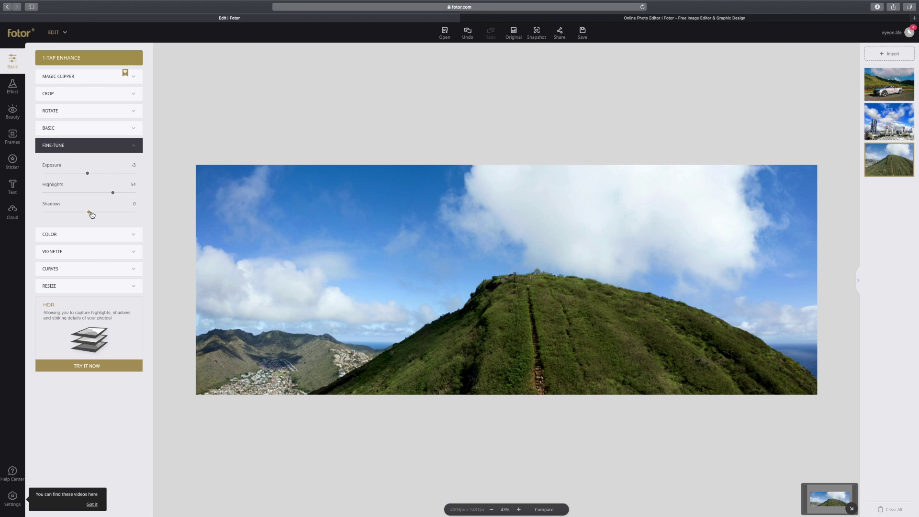
left_click_drag(80, 214, 136, 217)
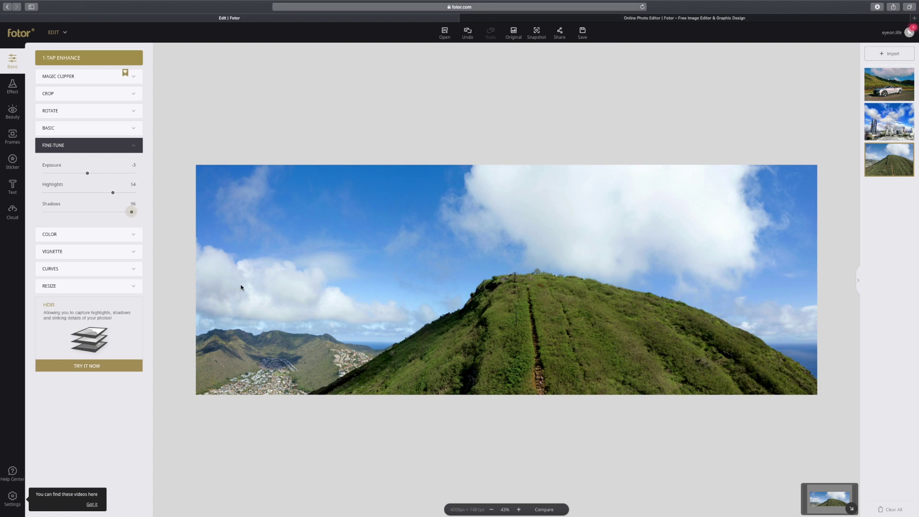
left_click(96, 234)
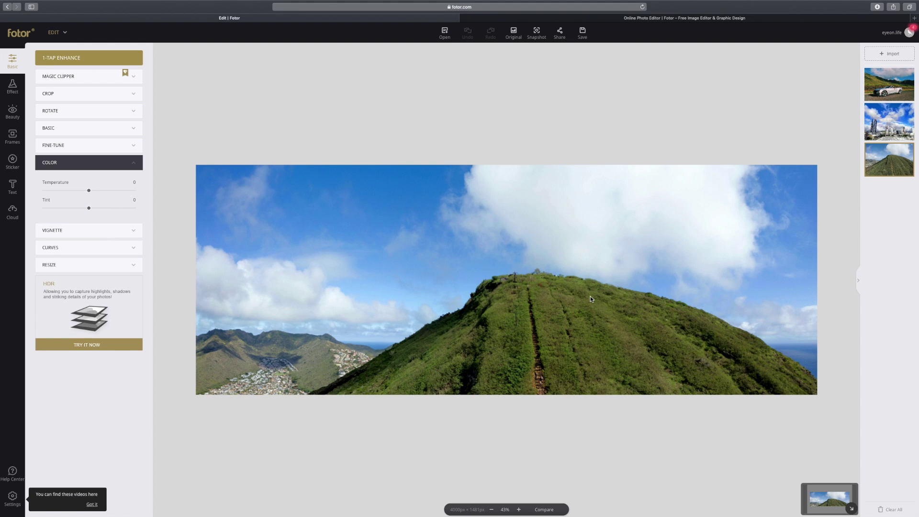
left_click(12, 86)
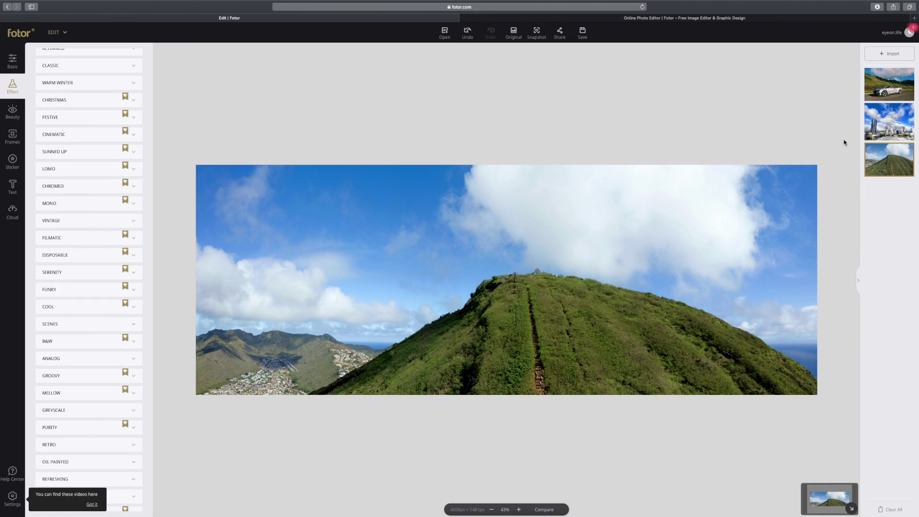
- Download the edited mountain photo as a Normal-quality JPG, then open the city rainbow photo
left_click(888, 121)
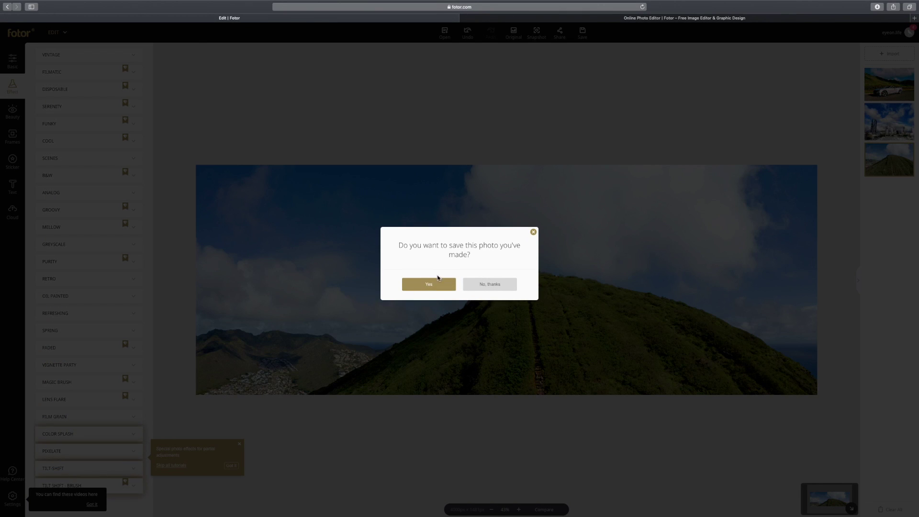
left_click(427, 286)
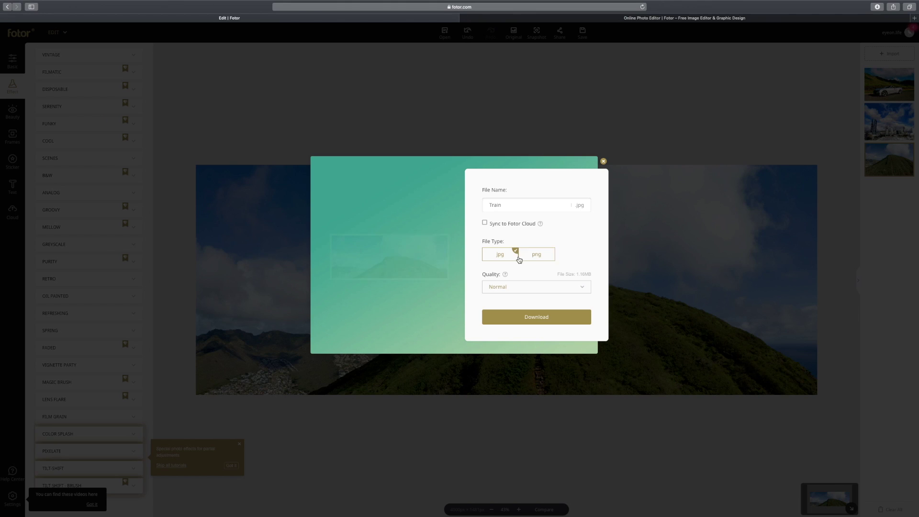
left_click(524, 289)
left_click(597, 256)
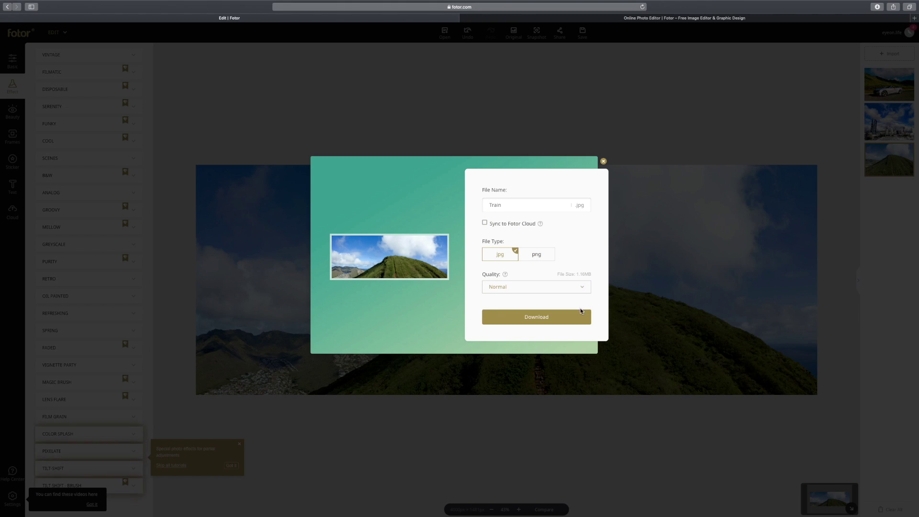
left_click(583, 317)
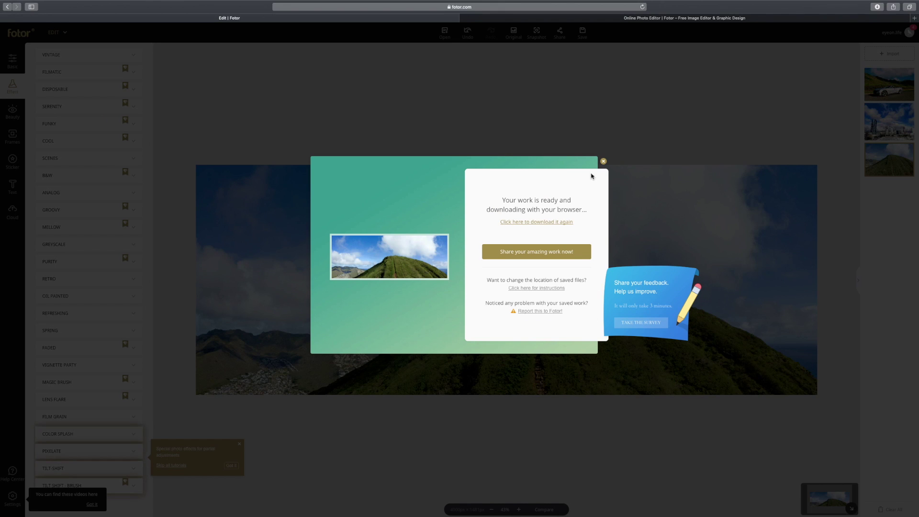
left_click(603, 162)
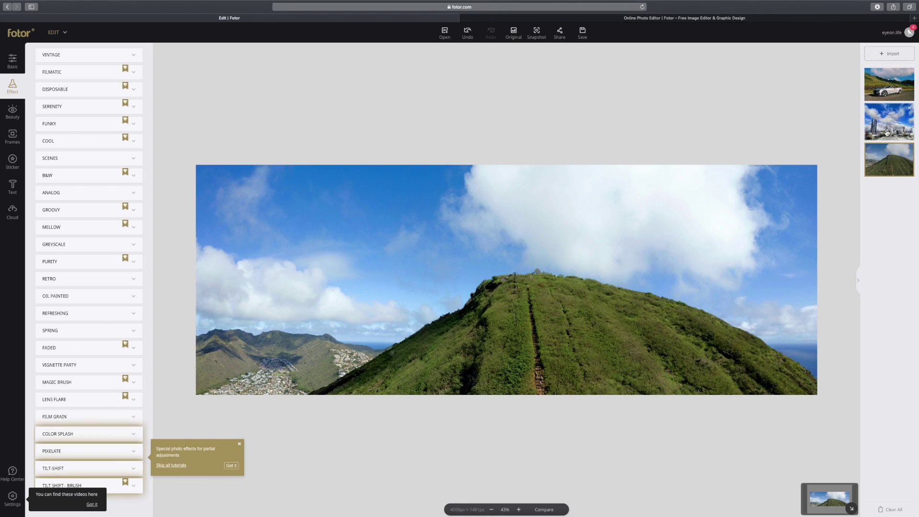
left_click(889, 121)
- Browse the Funky, Artistic and Cinematic filter previews, then expand the Vintage set
left_click(86, 123)
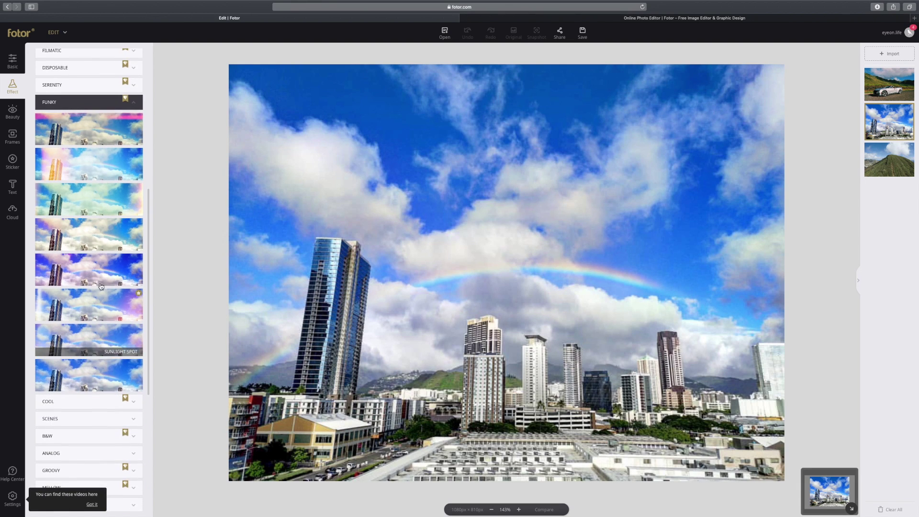
scroll(107, 224, "up", 6)
scroll(101, 281, "up", 1)
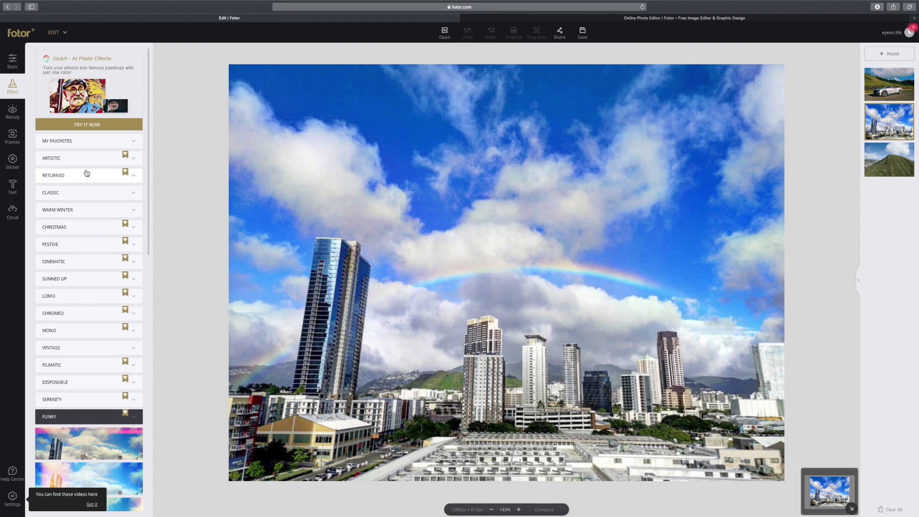
left_click(81, 158)
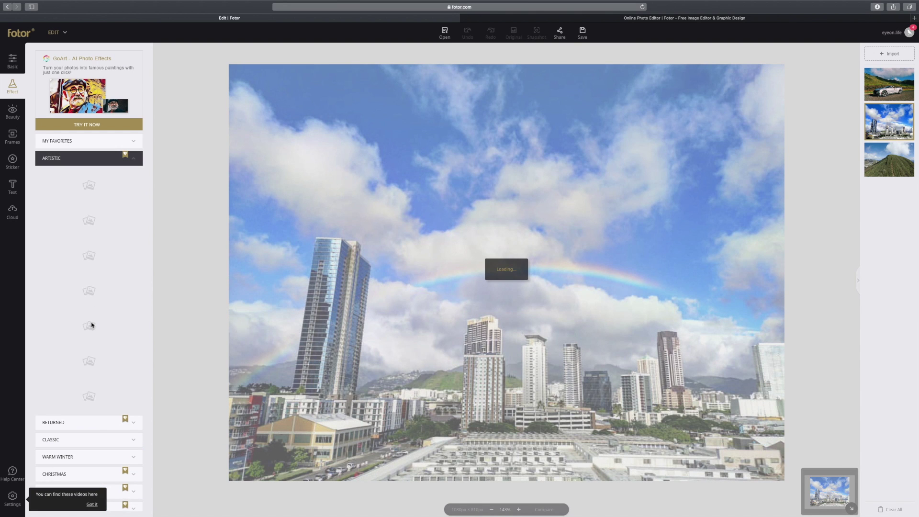
scroll(72, 335, "down", 5)
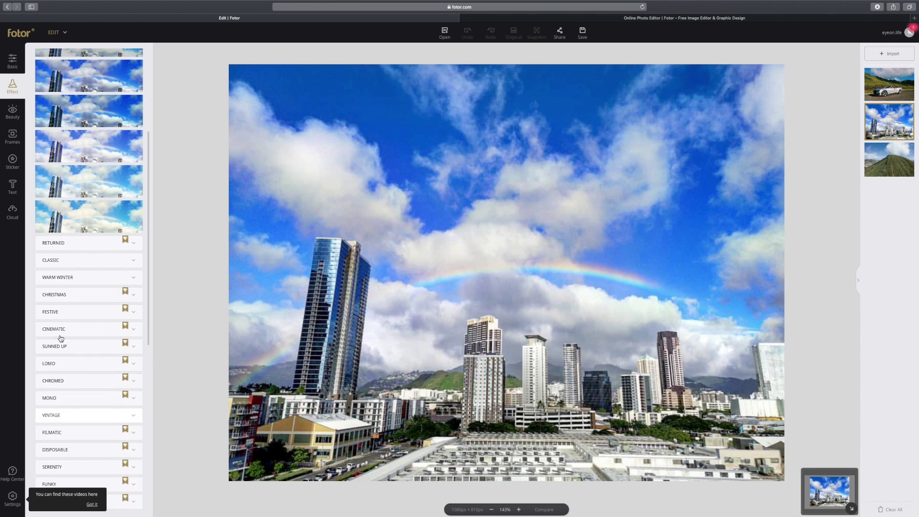
scroll(58, 328, "down", 2)
left_click(60, 226)
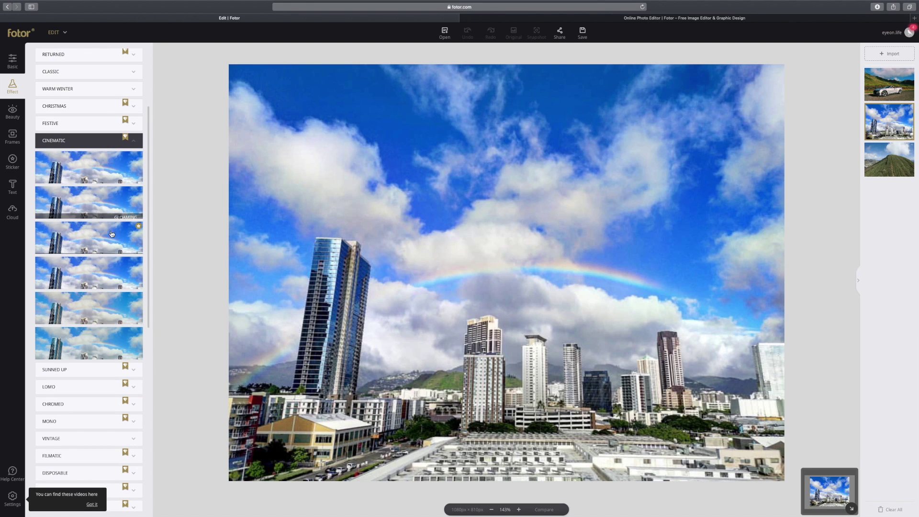
scroll(93, 323, "down", 2)
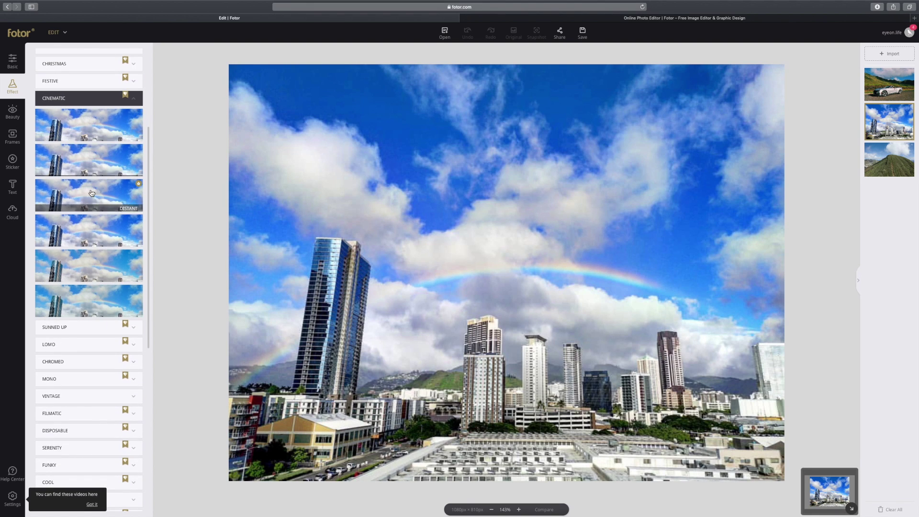
scroll(105, 278, "down", 5)
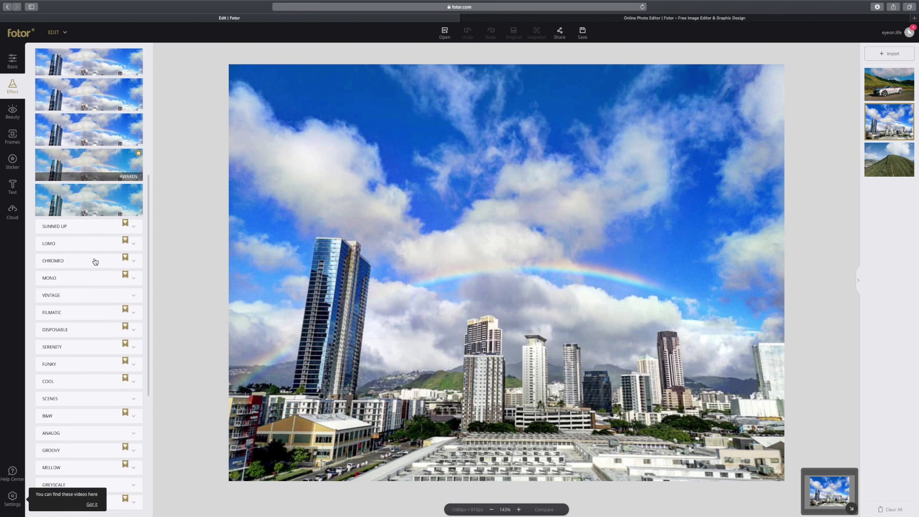
left_click(105, 293)
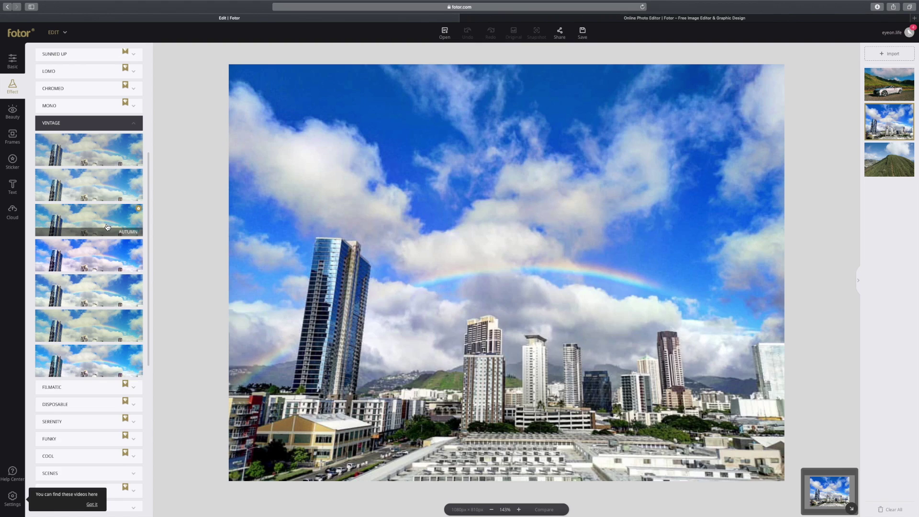
- Preview the Autumn filter at stronger intensity, then try the HK FILM filter
left_click(107, 227)
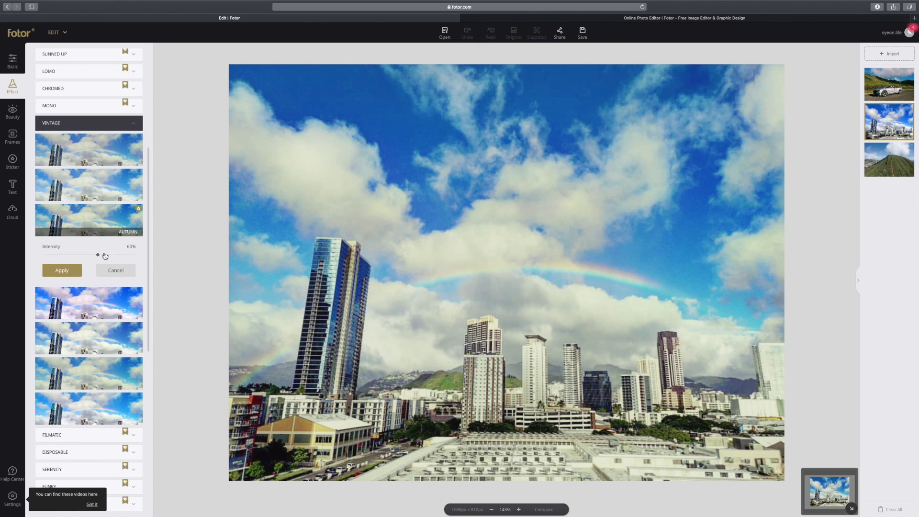
left_click(90, 254)
scroll(86, 285, "down", 10)
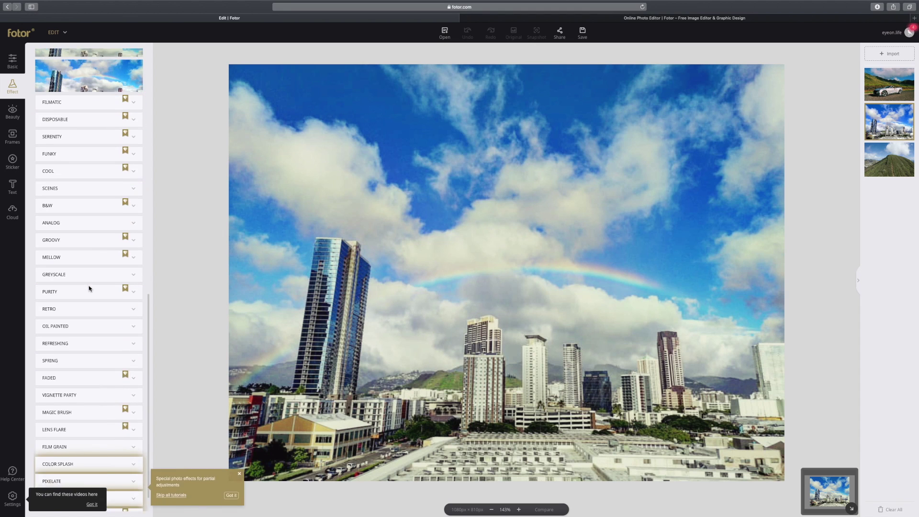
scroll(90, 287, "up", 9)
left_click(135, 290)
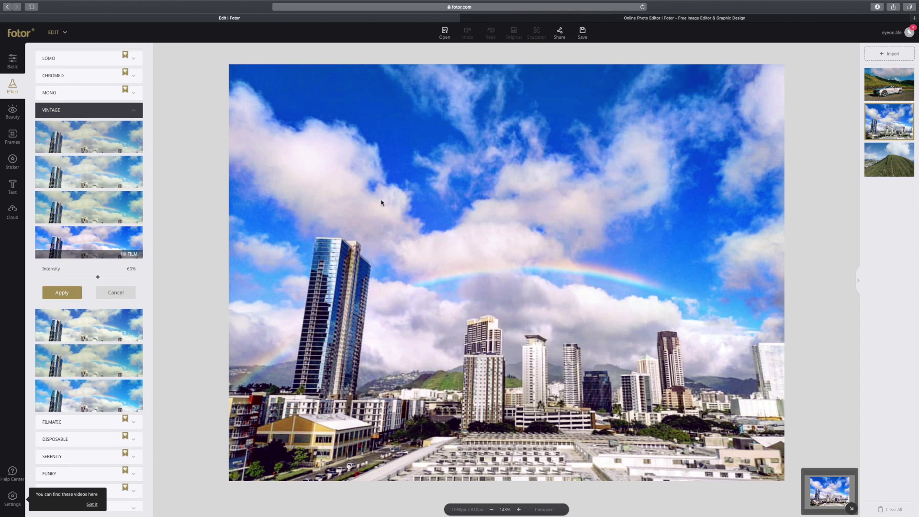
- Preview the Oil Painted Dimmed filter, then expand the Spring filter set
scroll(127, 273, "down", 8)
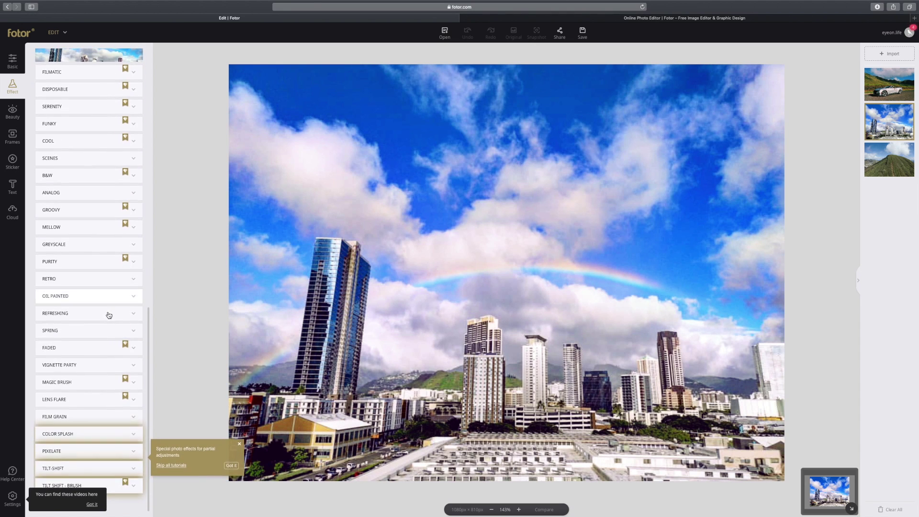
left_click(101, 300)
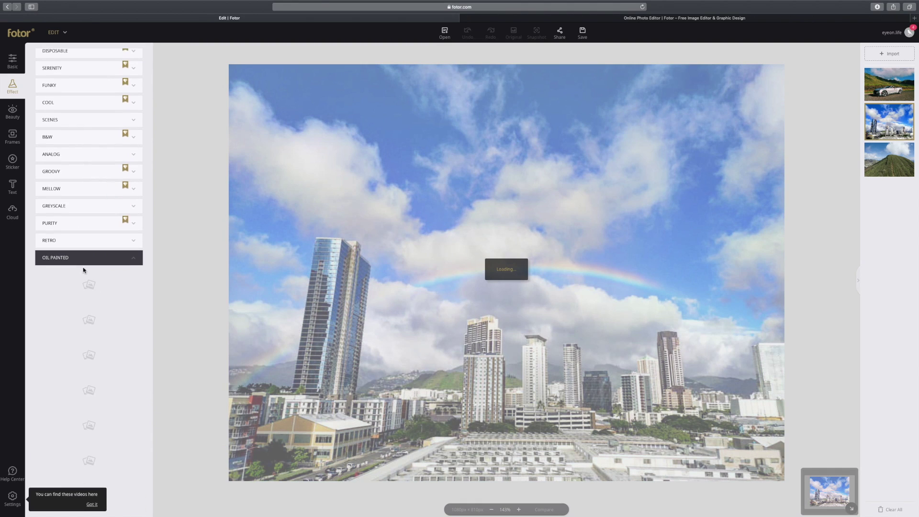
scroll(89, 268, "down", 2)
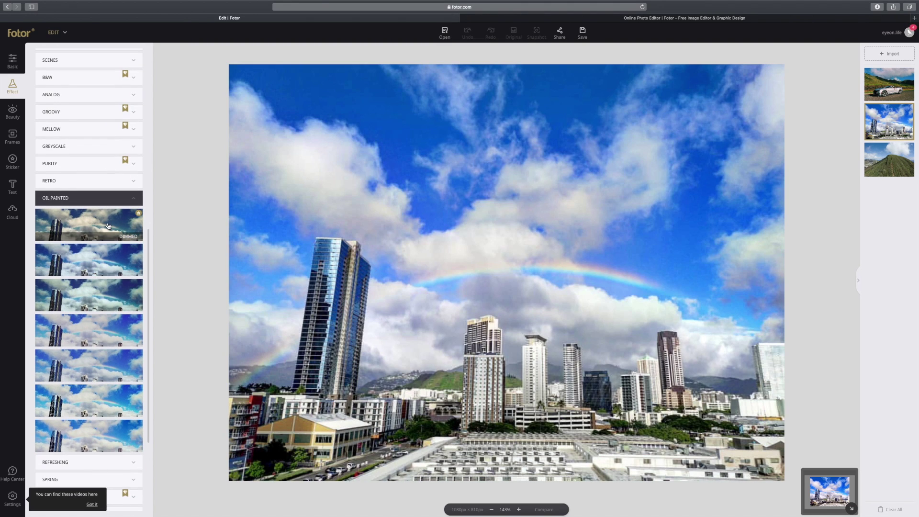
left_click(108, 226)
scroll(96, 287, "down", 6)
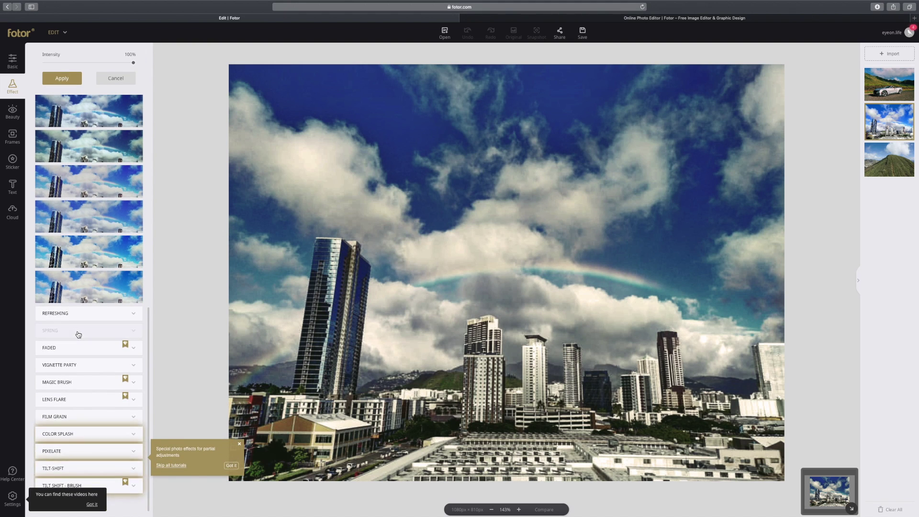
left_click(78, 330)
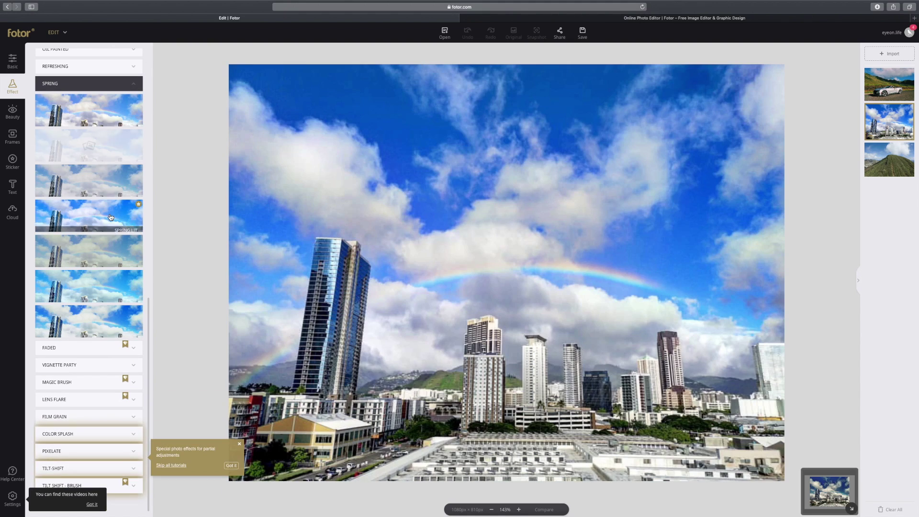
- Try a Spring filter, switch to Beauty tools, and open the import file chooser on IMAGES
left_click(89, 145)
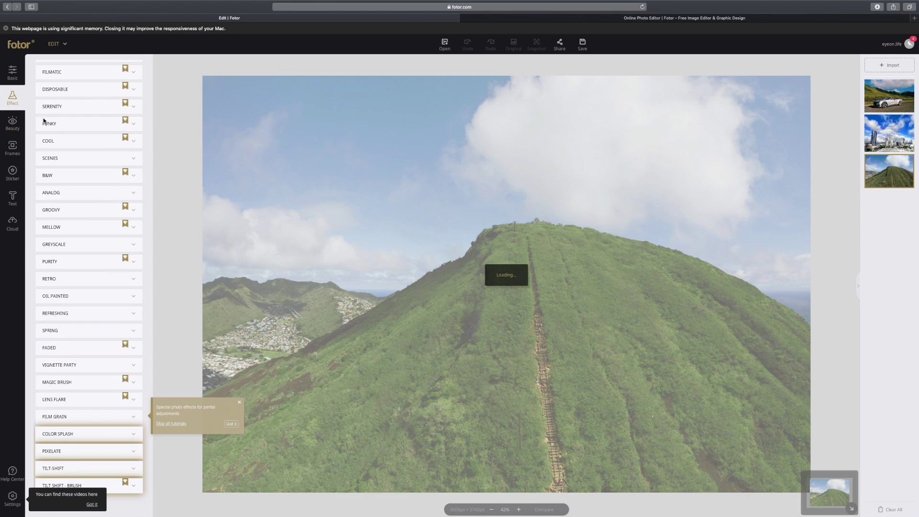
left_click(13, 122)
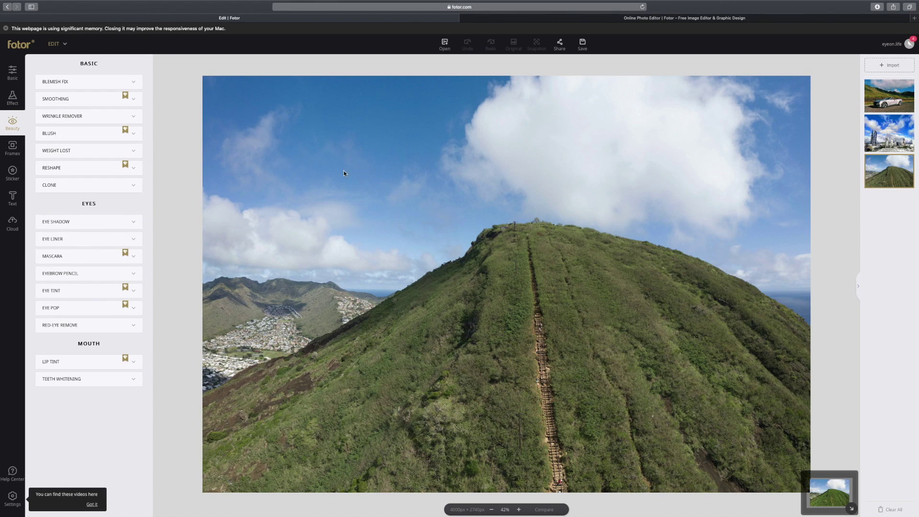
left_click(897, 63)
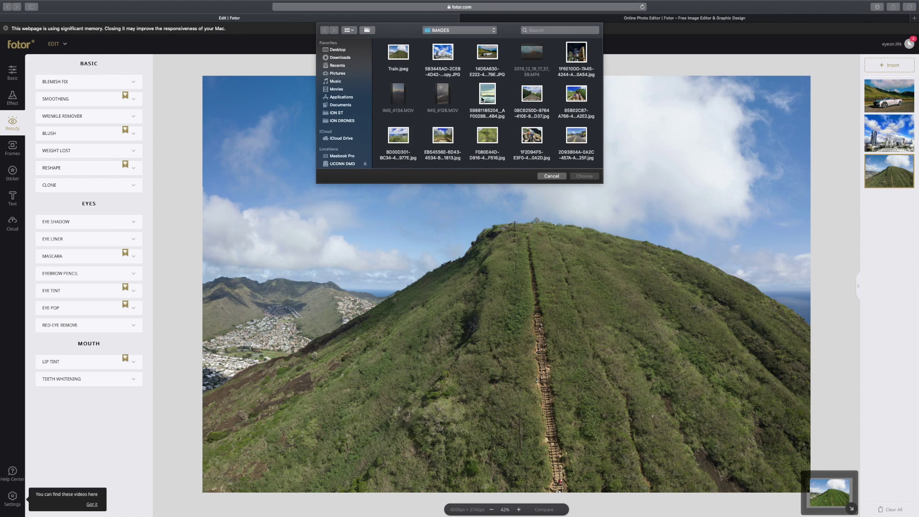
scroll(483, 99, "down", 2)
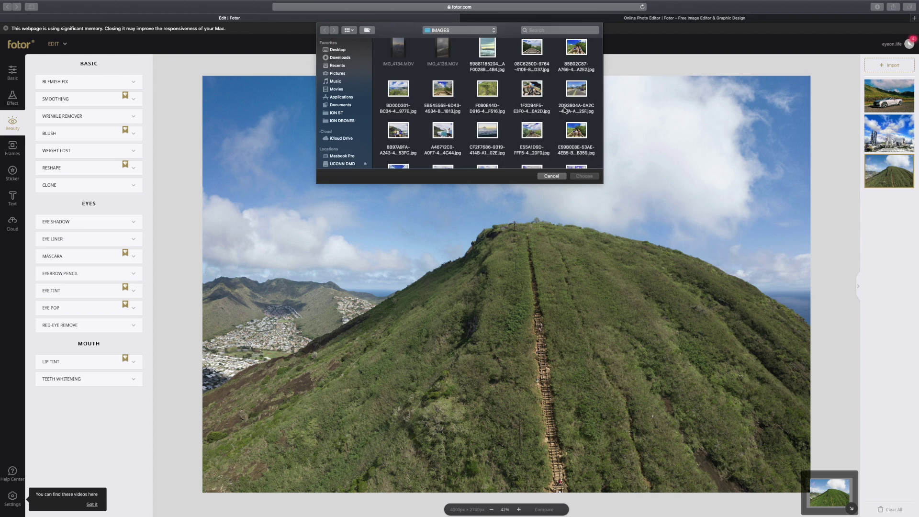
scroll(566, 110, "down", 8)
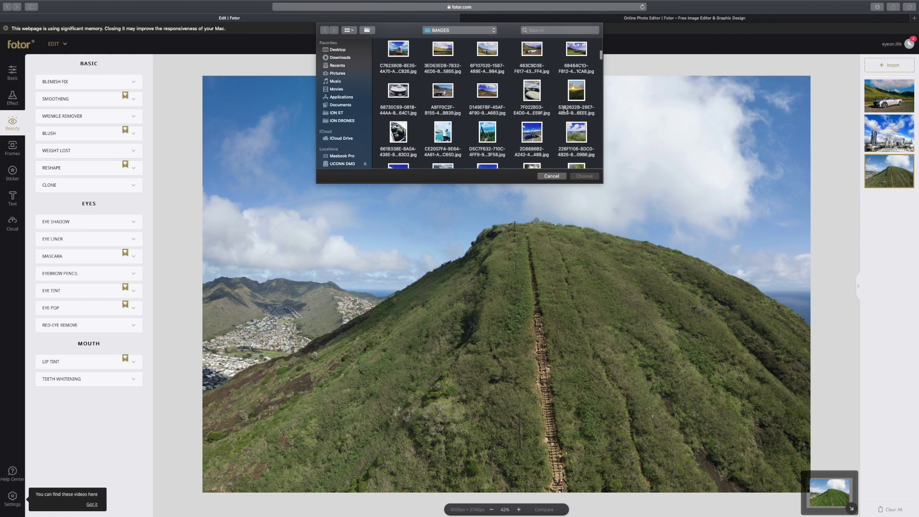